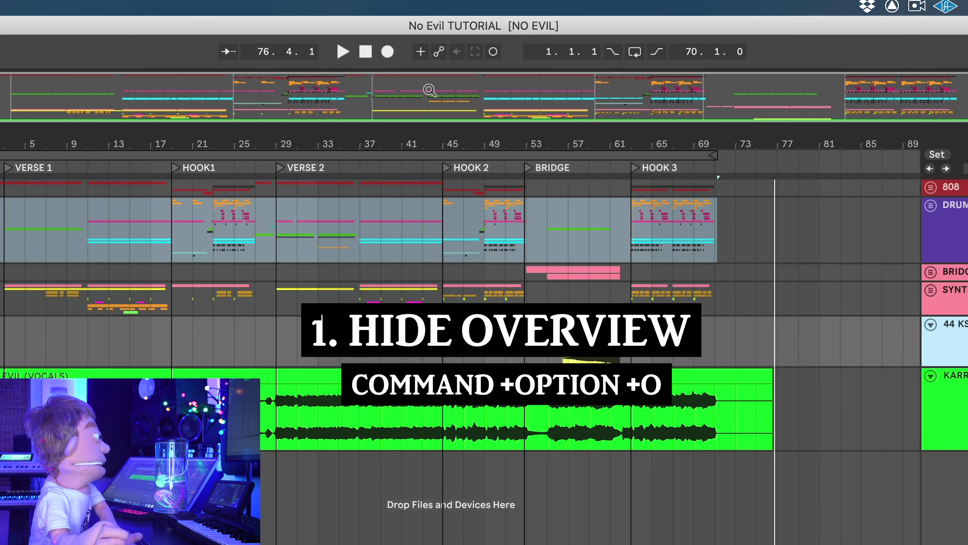
Hide the overview strip and the mixer's D (track delay) column, leaving I-O routing visible
{"action": "key", "text": "super+alt+o"}
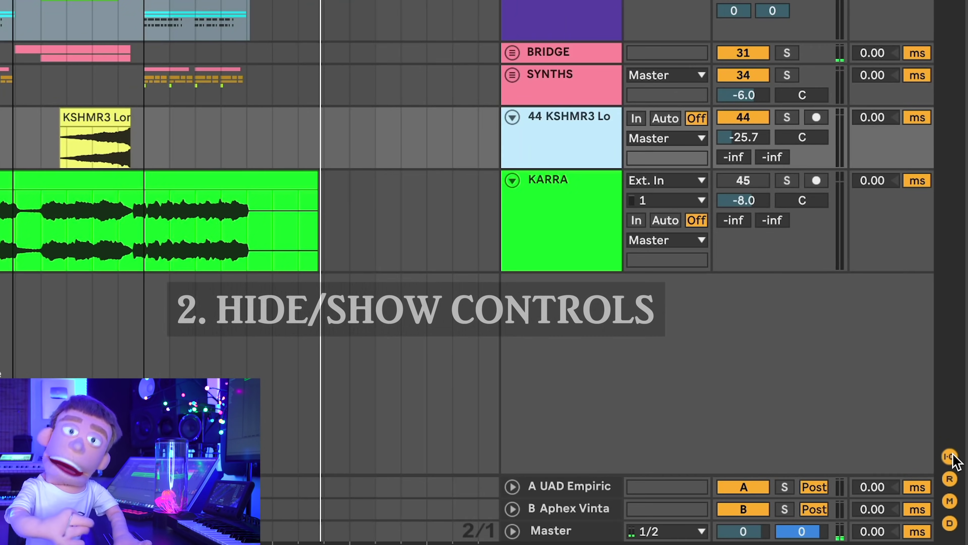
{"action": "left_click", "coordinate": [957, 321]}
{"action": "left_click", "coordinate": [951, 457]}
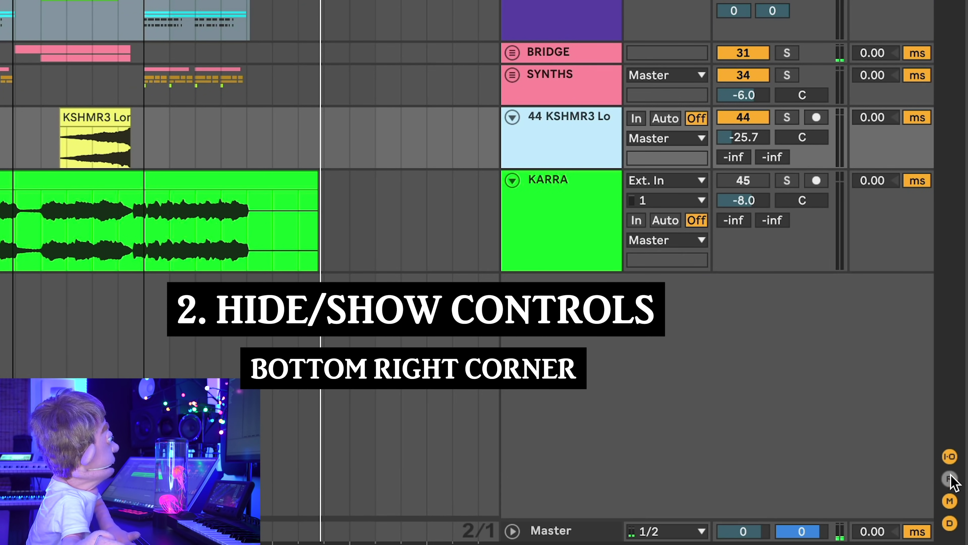
{"action": "left_click", "coordinate": [950, 501]}
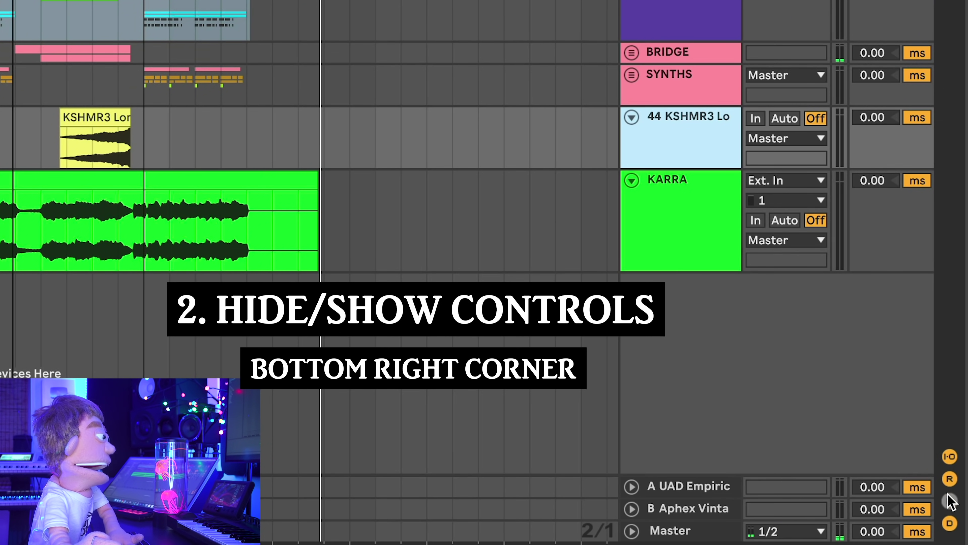
{"action": "left_click", "coordinate": [949, 501]}
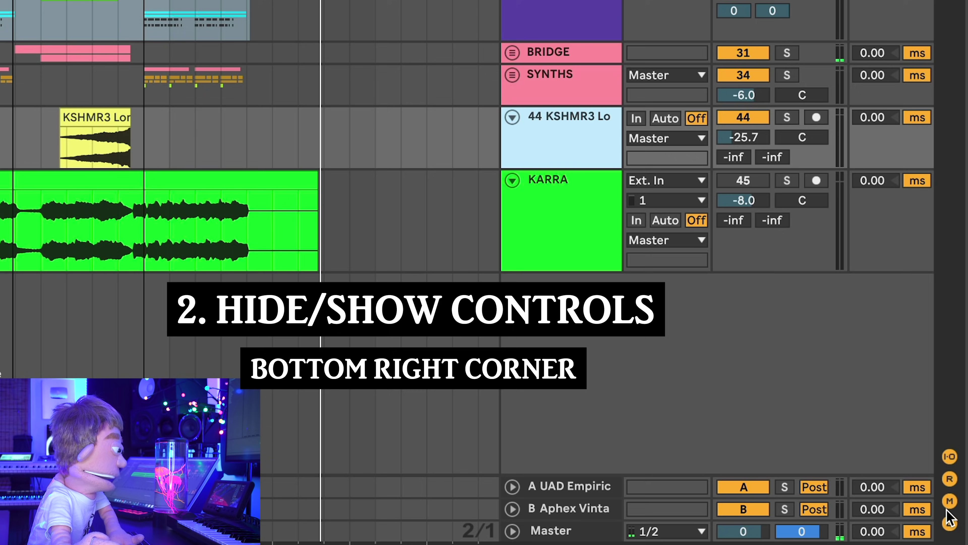
{"action": "left_click", "coordinate": [950, 523]}
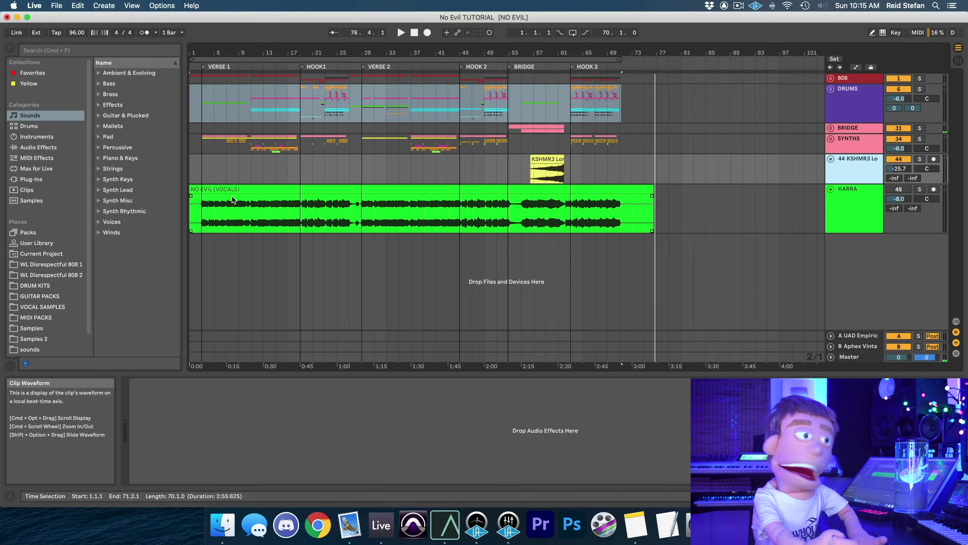
Close the Info View and briefly unfold, then fold, the SYNTHS and DRUMS groups
{"action": "left_click", "coordinate": [9, 496]}
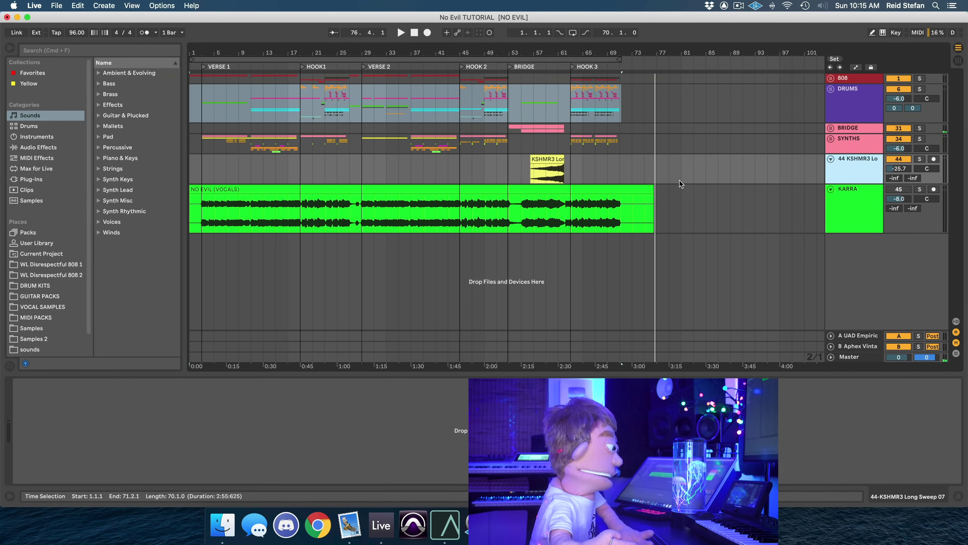
{"action": "left_click", "coordinate": [831, 138]}
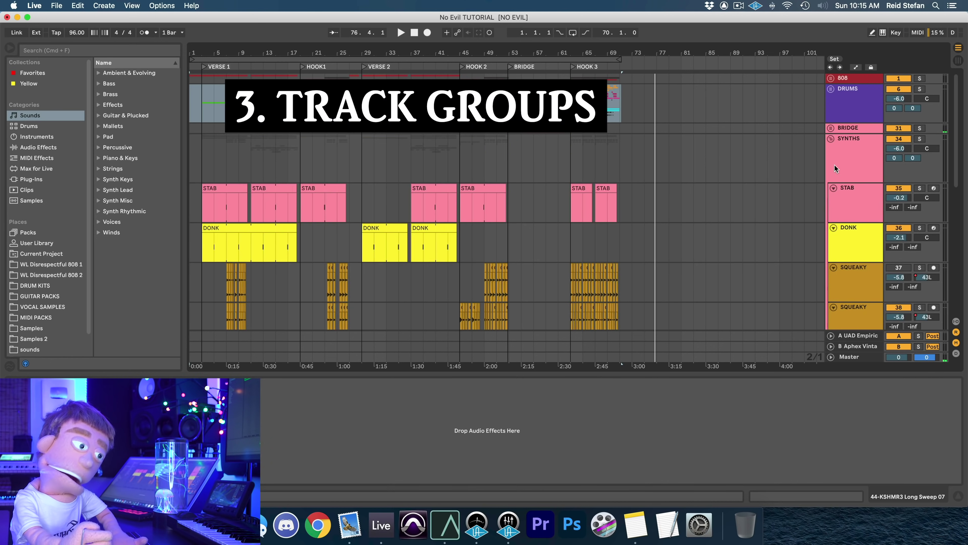
{"action": "left_click", "coordinate": [831, 135]}
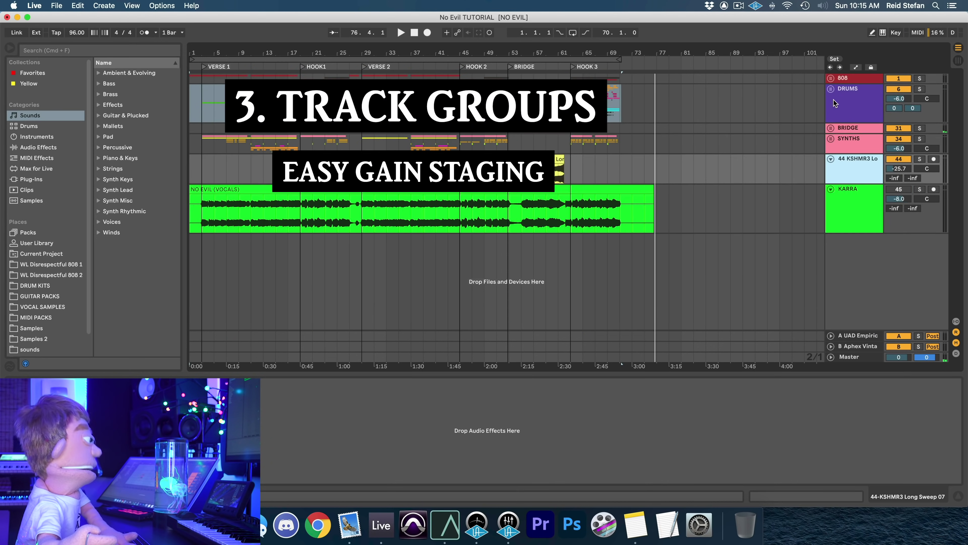
{"action": "left_click", "coordinate": [831, 89]}
{"action": "left_click", "coordinate": [830, 88]}
Apply Assign Track Color to Grouped Tracks and Clips on the DRUMS and SYNTHS groups
{"action": "right_click", "coordinate": [845, 99]}
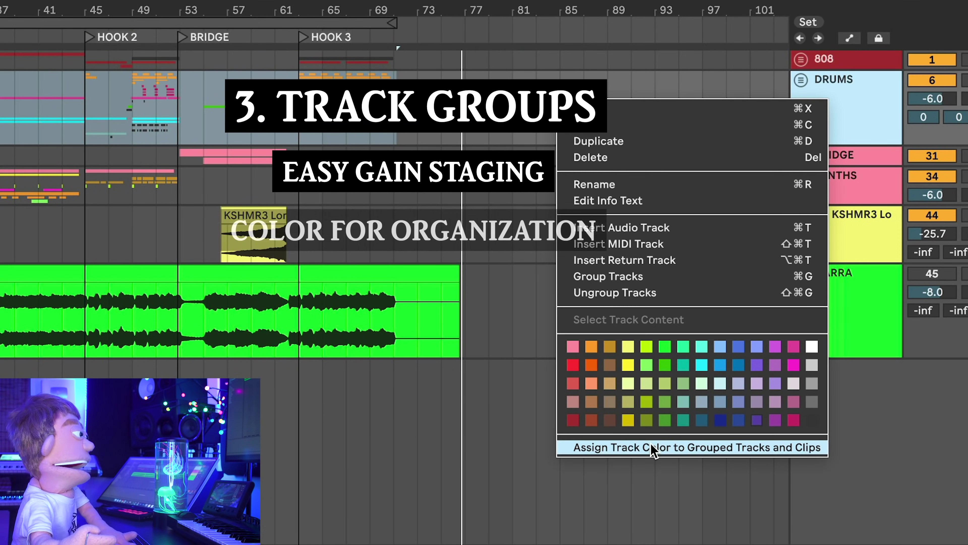
{"action": "left_click", "coordinate": [653, 450]}
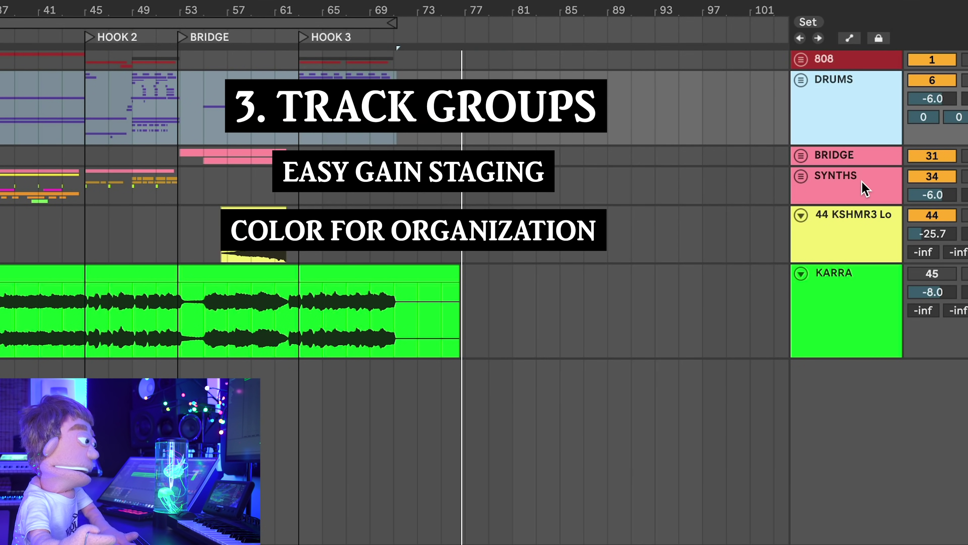
{"action": "right_click", "coordinate": [854, 191]}
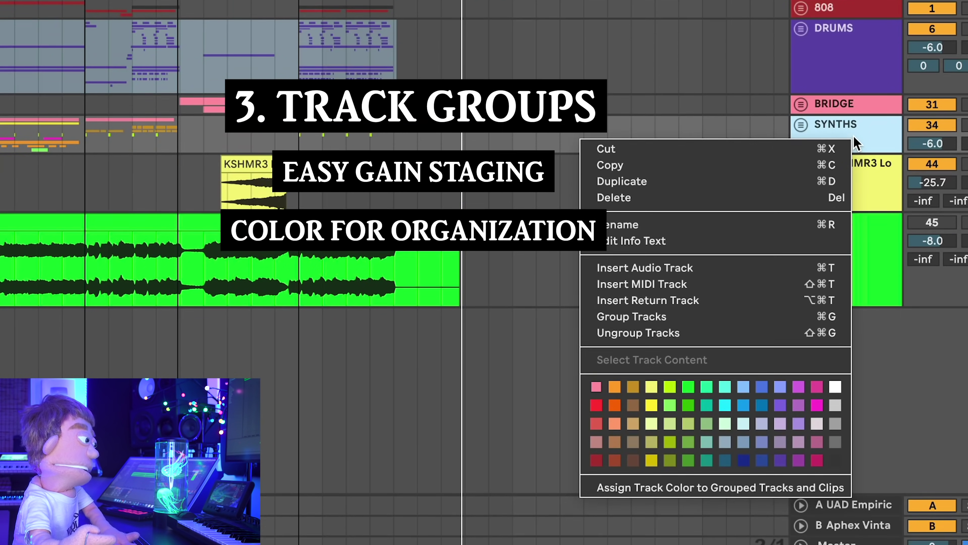
{"action": "left_click", "coordinate": [648, 488]}
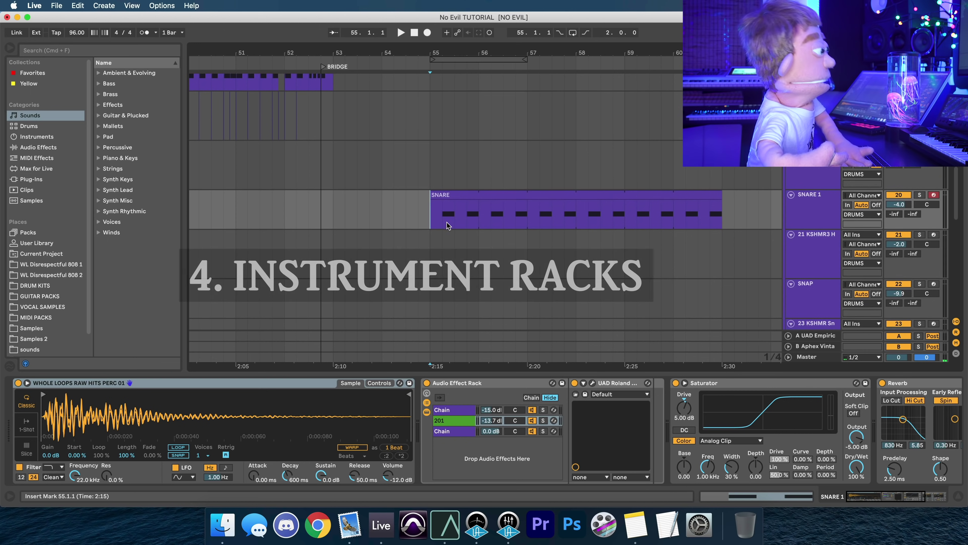
Play from bar 55, group the SNARE Simpler into an Instrument Rack and add an empty chain
{"action": "scroll", "coordinate": [444, 221], "scroll_direction": "down", "scroll_amount": 2}
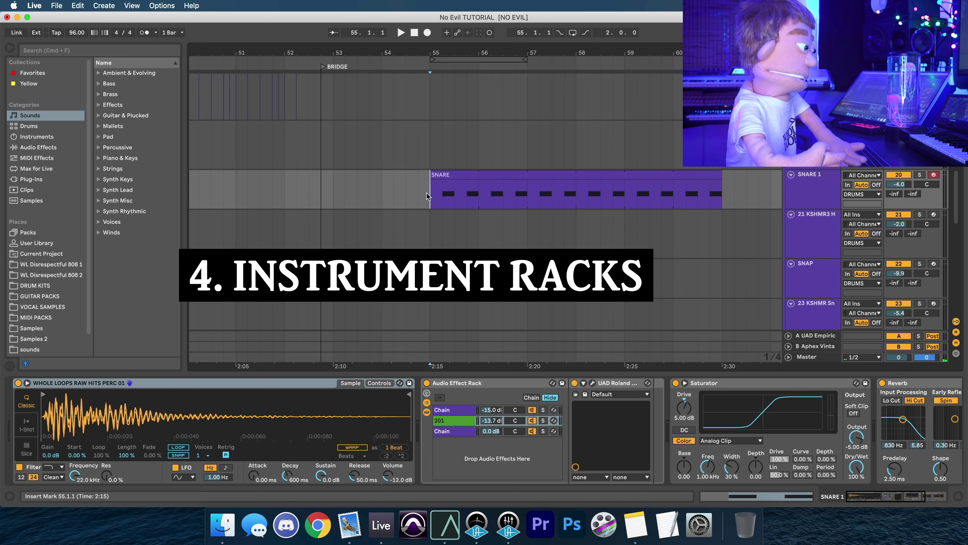
{"action": "key", "text": "space"}
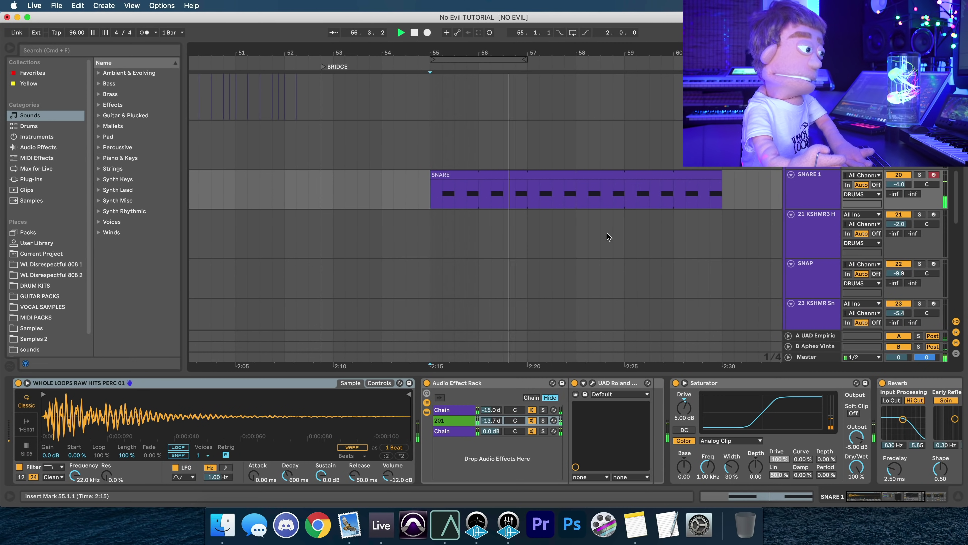
{"action": "left_click", "coordinate": [213, 386]}
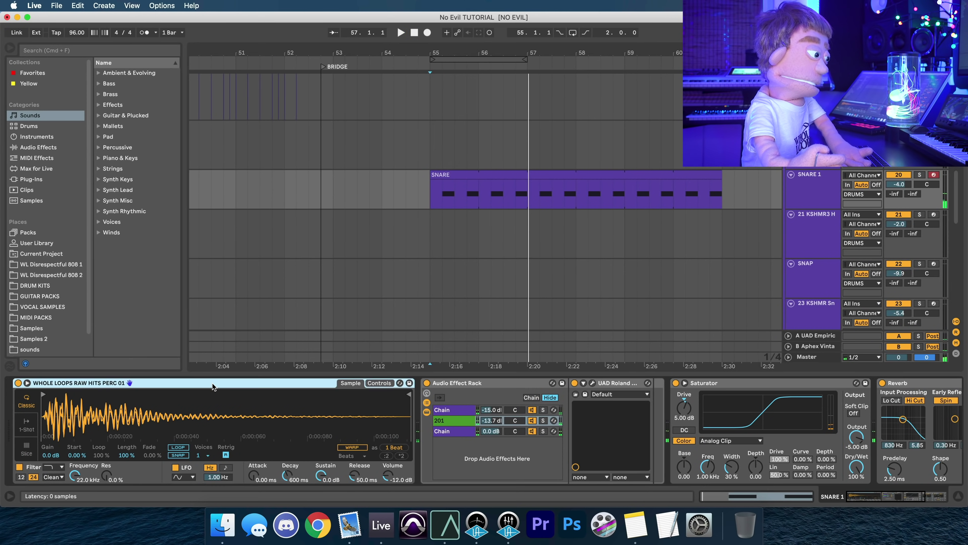
{"action": "key", "text": "super+g"}
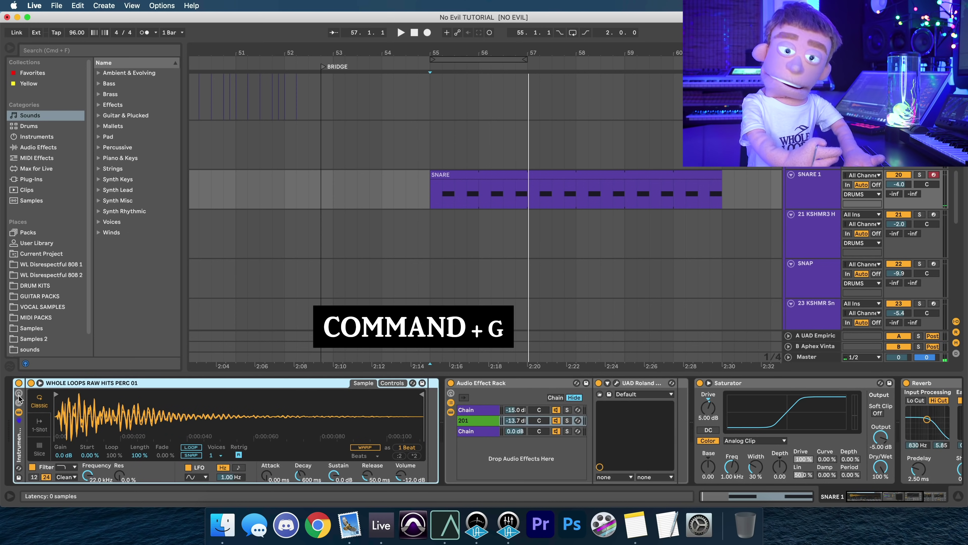
{"action": "left_click", "coordinate": [19, 403]}
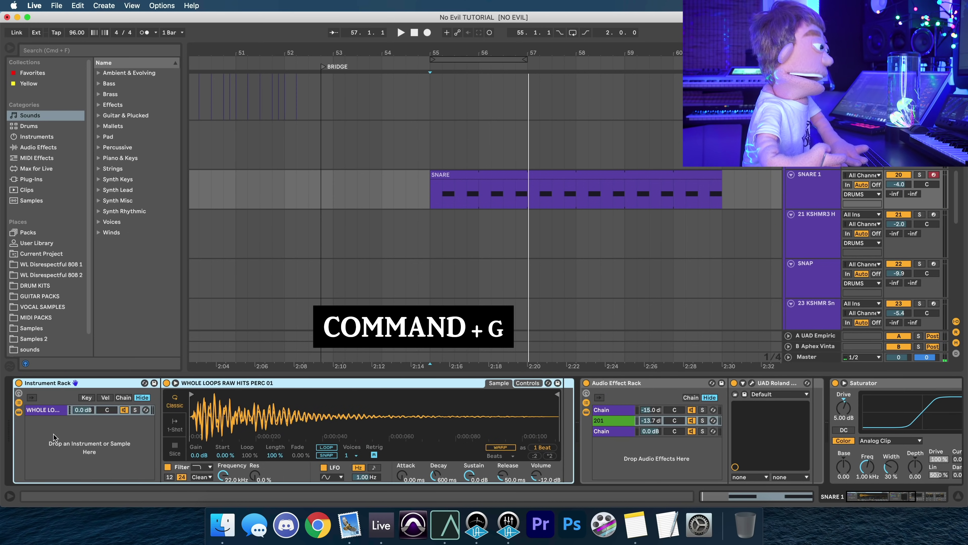
{"action": "right_click", "coordinate": [54, 435]}
{"action": "left_click", "coordinate": [76, 452]}
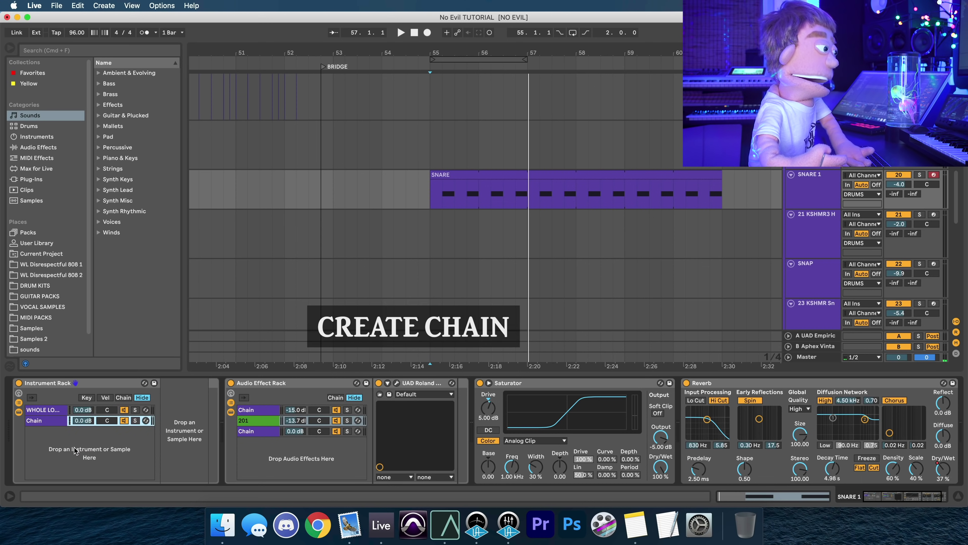
Load WLRH2 Clap Hard 01 from DRUM KITS > WL Raw Hits 2 > Claps Hard onto the new chain
{"action": "scroll", "coordinate": [59, 308], "scroll_direction": "down", "scroll_amount": 2}
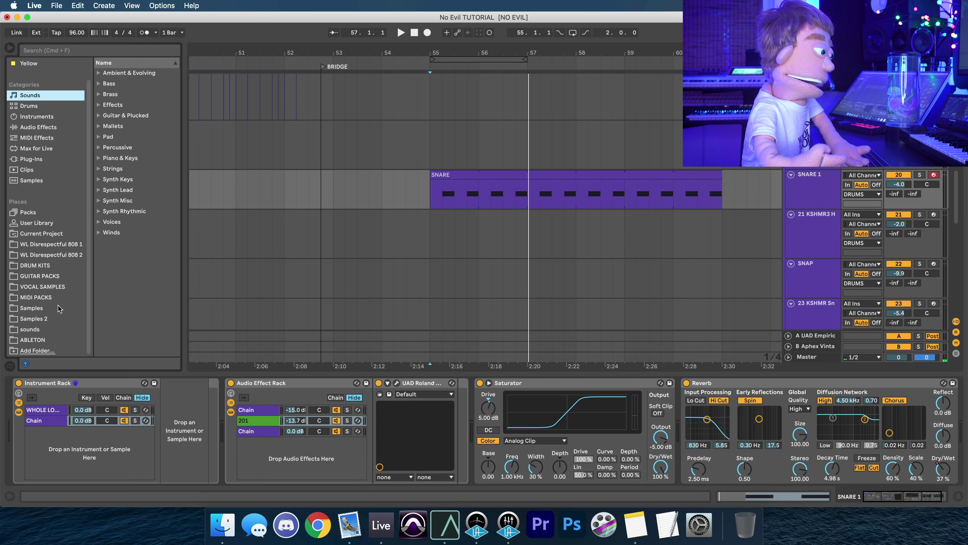
{"action": "left_click", "coordinate": [45, 266]}
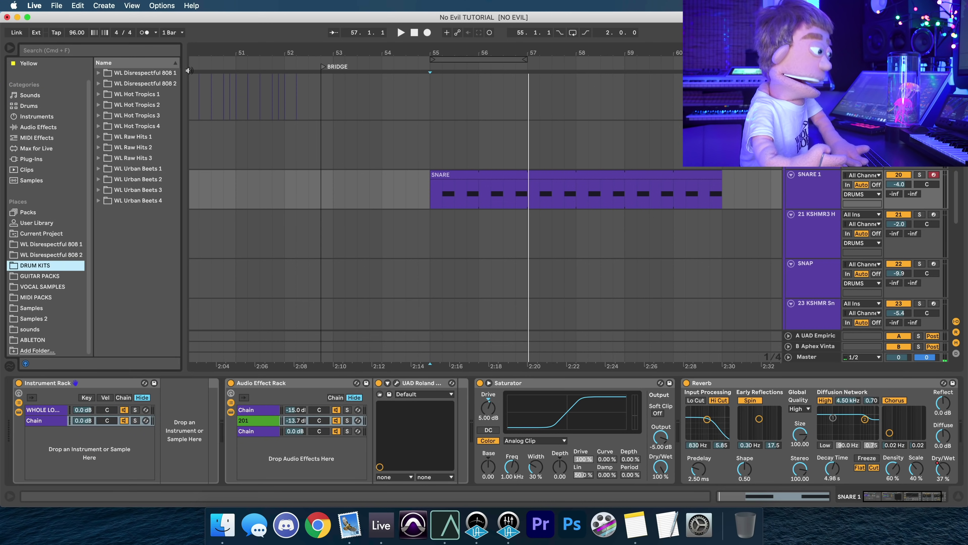
{"action": "left_click", "coordinate": [139, 149]}
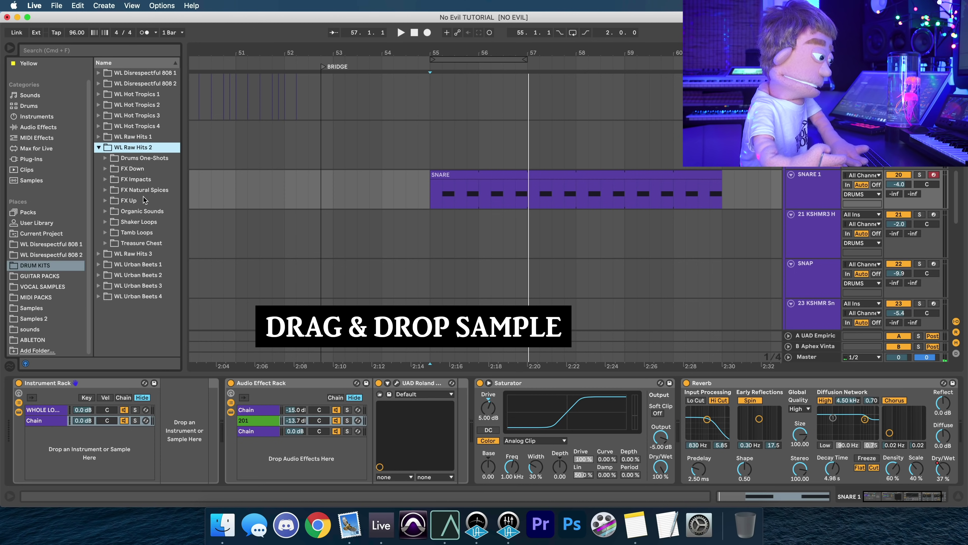
{"action": "left_click", "coordinate": [163, 159]}
{"action": "left_click", "coordinate": [147, 180]}
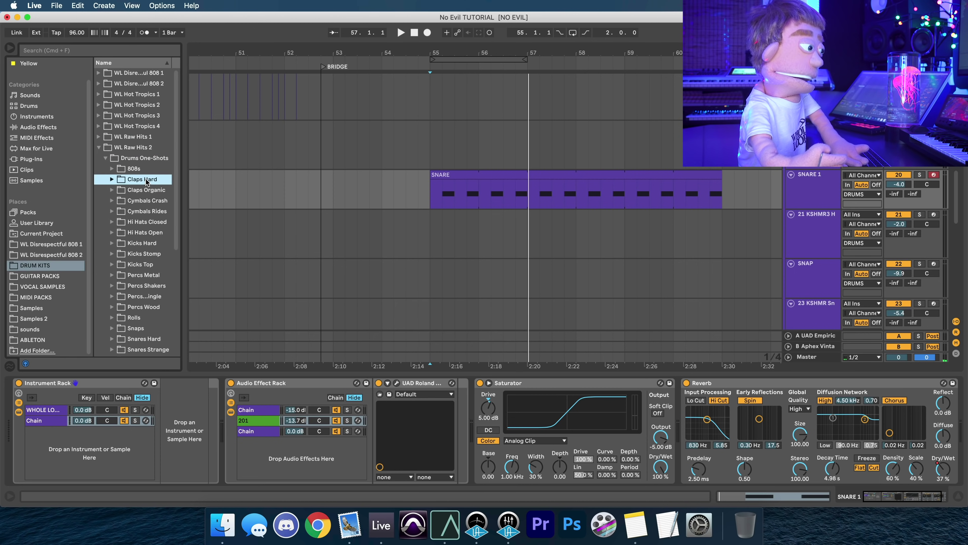
{"action": "key", "text": "Right"}
{"action": "key", "text": "Down"}
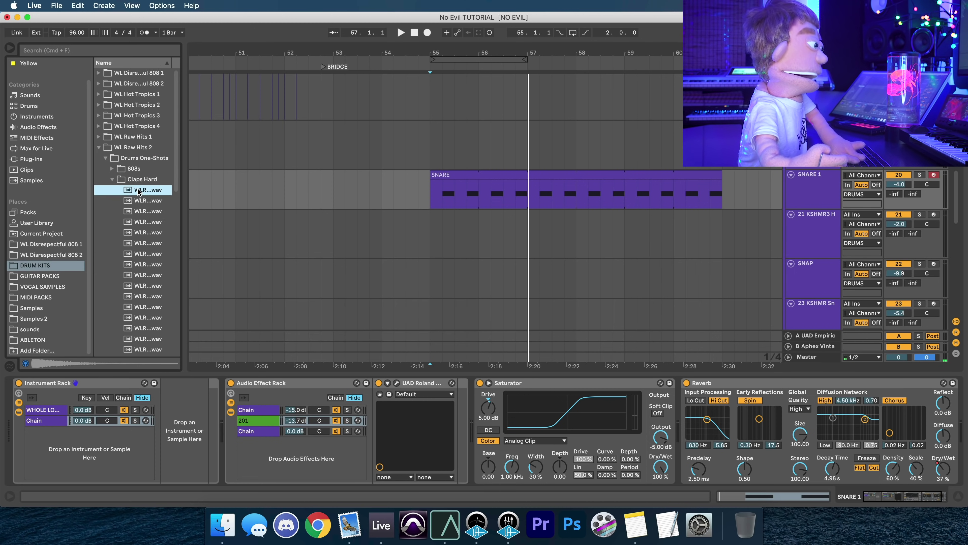
{"action": "left_click_drag", "start_coordinate": [69, 395], "coordinate": [190, 434]}
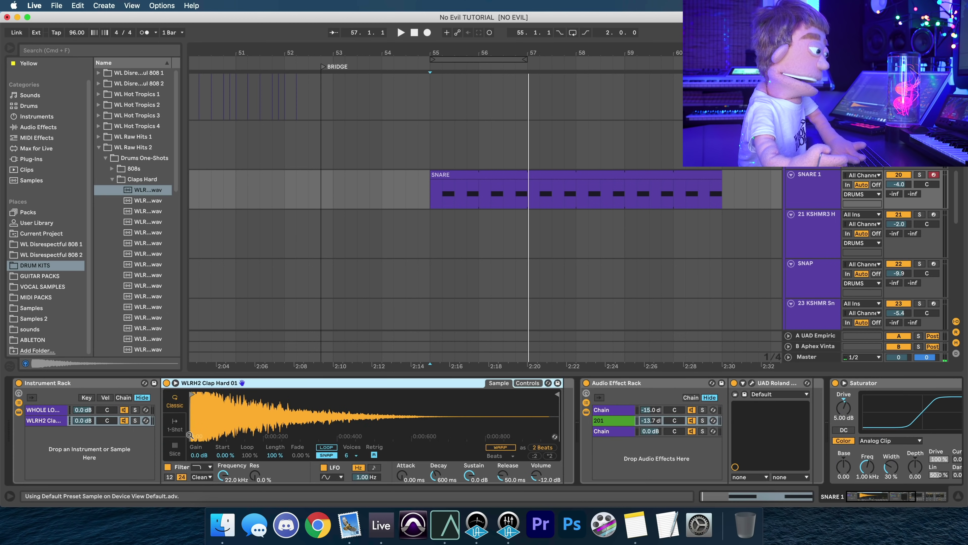
Play back the layered snare and compare the perc and clap chains' samples
{"action": "key", "text": "space"}
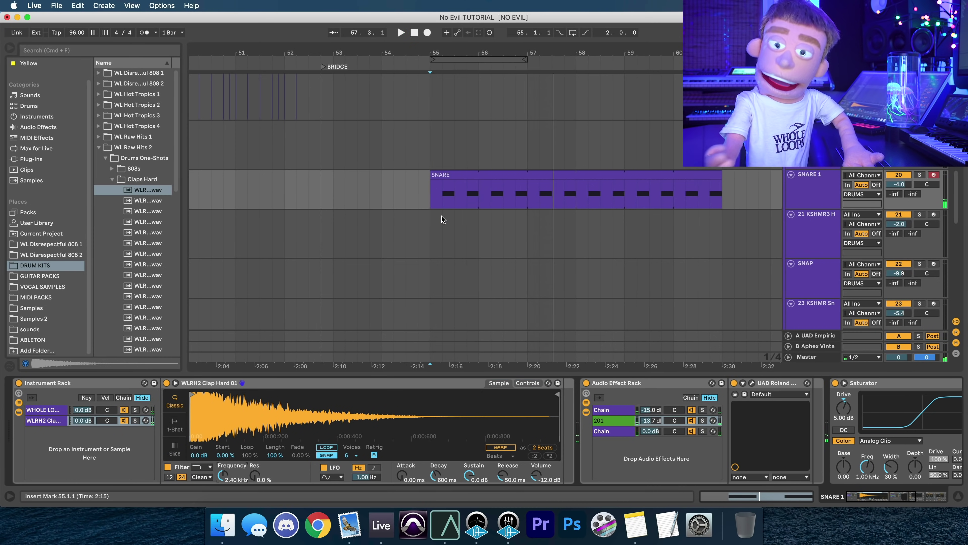
{"action": "left_click", "coordinate": [40, 410]}
{"action": "left_click", "coordinate": [42, 419]}
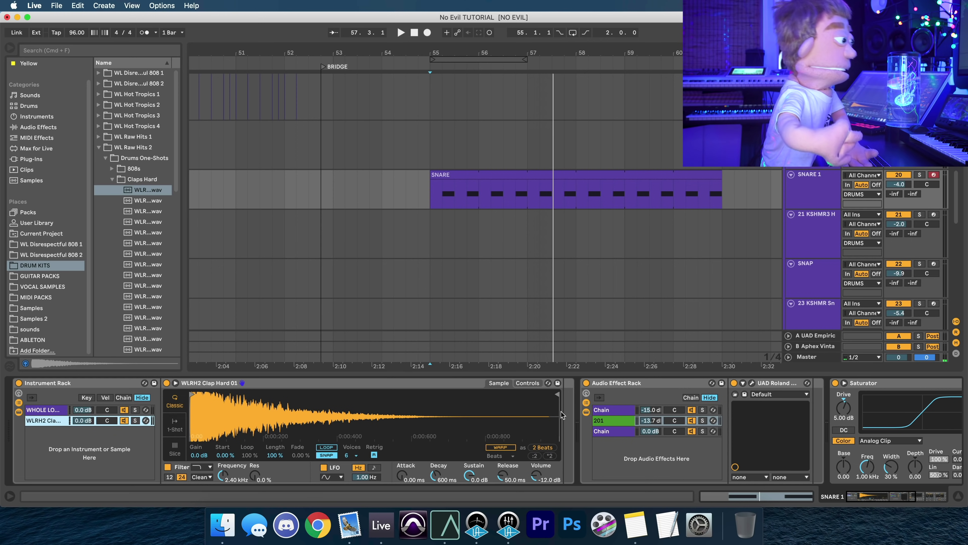
{"action": "left_click", "coordinate": [47, 411]}
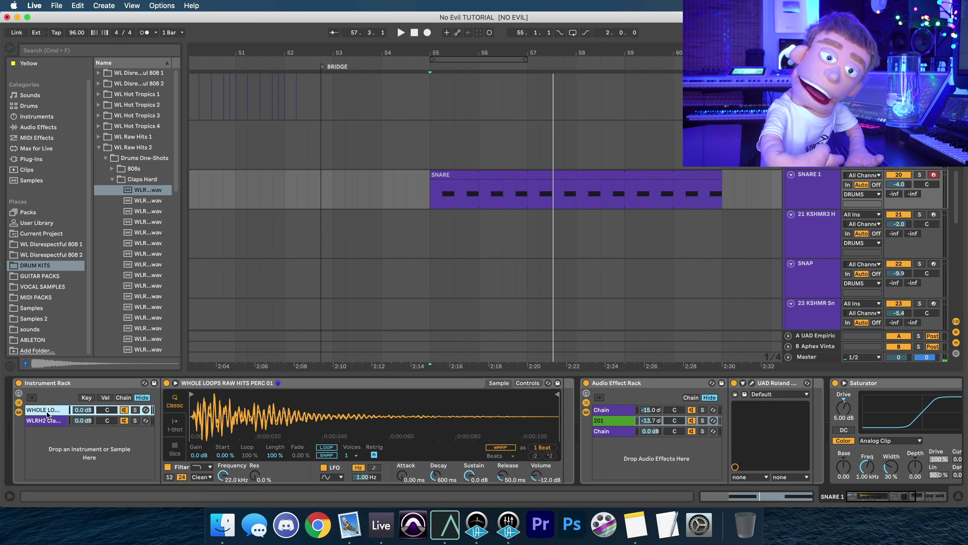
{"action": "left_click", "coordinate": [51, 422]}
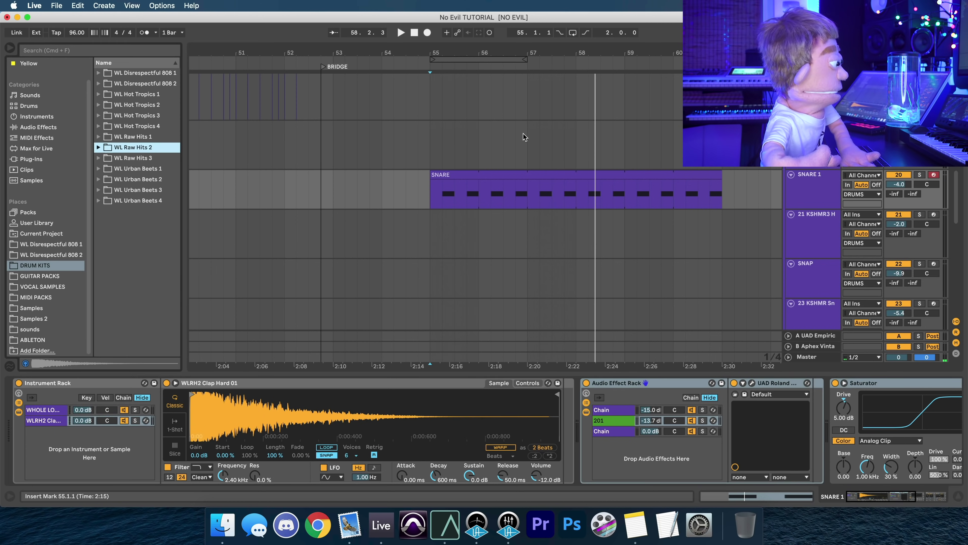
From the LOFI Sauce demo 1 project, copy the MALE VOCAL stem clips to bar 47
{"action": "left_click_drag", "start_coordinate": [477, 49], "coordinate": [477, 63]}
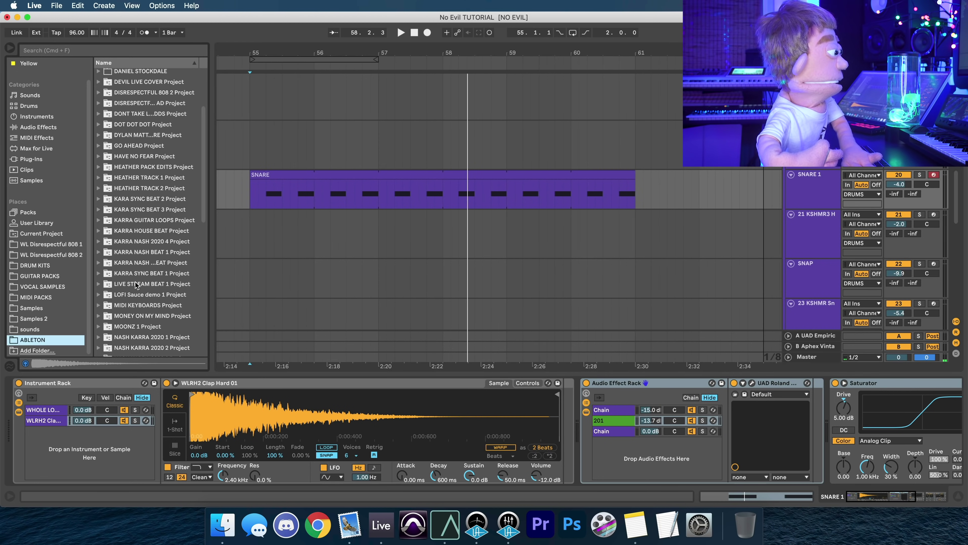
{"action": "left_click", "coordinate": [137, 295]}
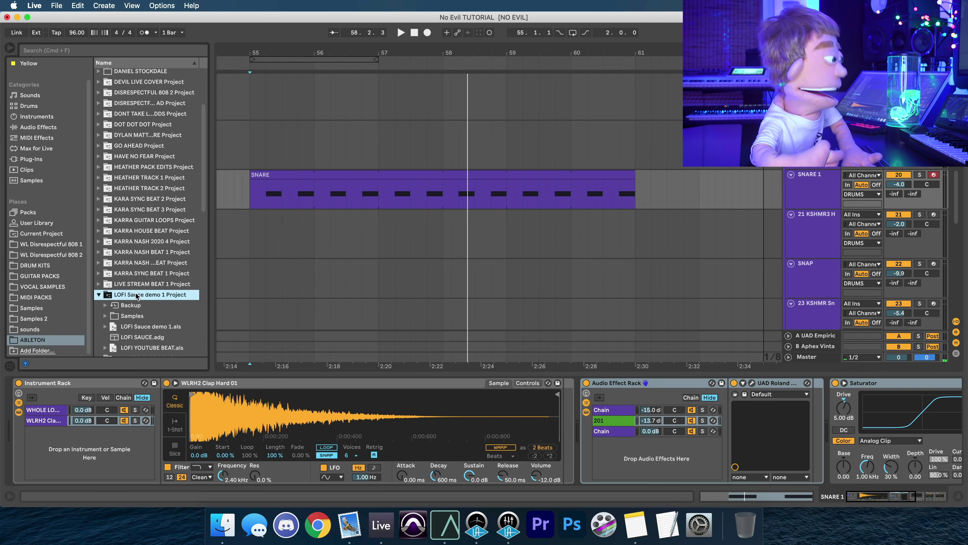
{"action": "scroll", "coordinate": [151, 288], "scroll_direction": "down", "scroll_amount": 3}
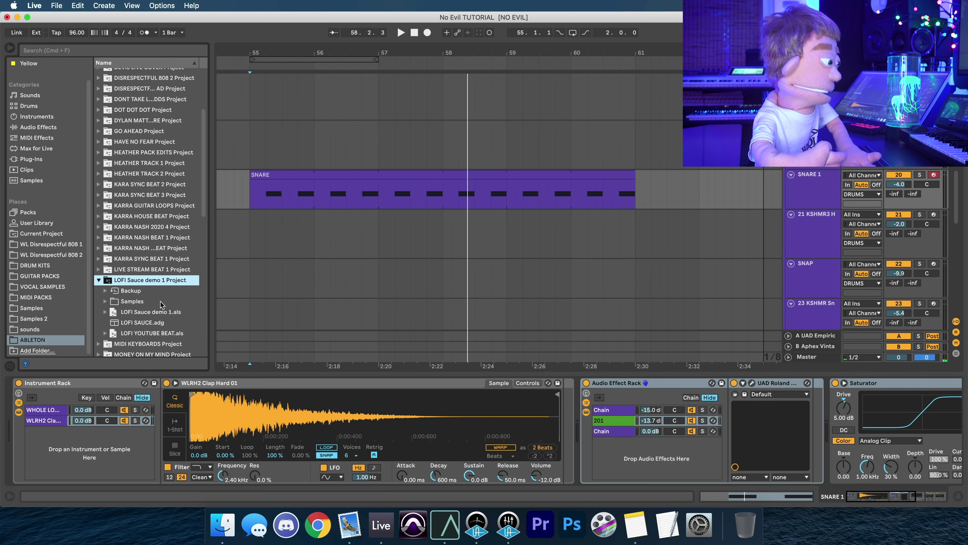
{"action": "scroll", "coordinate": [166, 312], "scroll_direction": "down", "scroll_amount": 5}
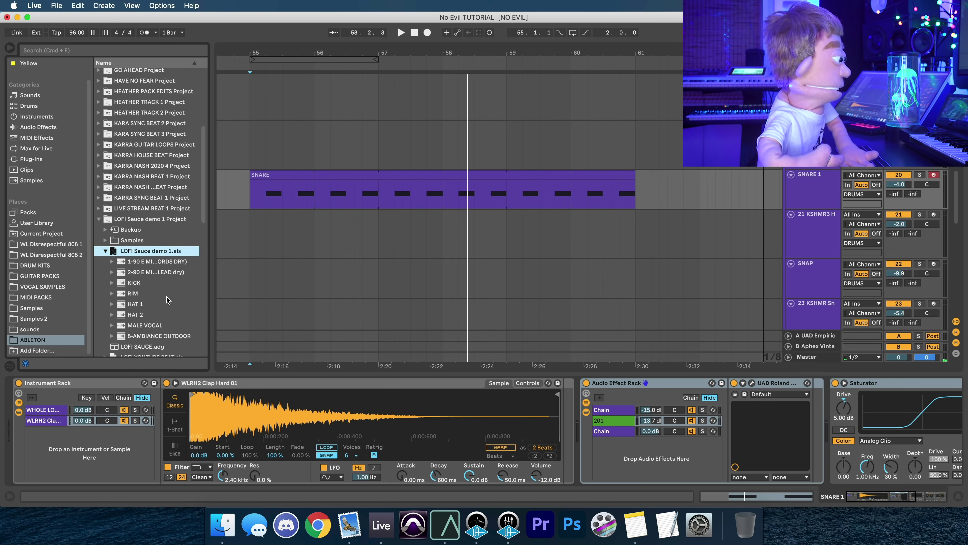
{"action": "left_click", "coordinate": [124, 318]}
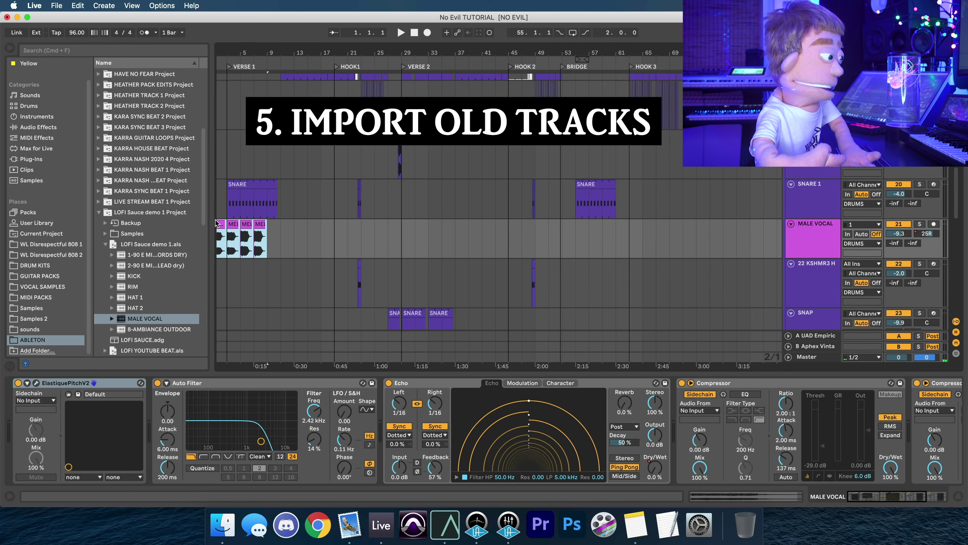
{"action": "left_click_drag", "start_coordinate": [218, 223], "coordinate": [566, 234]}
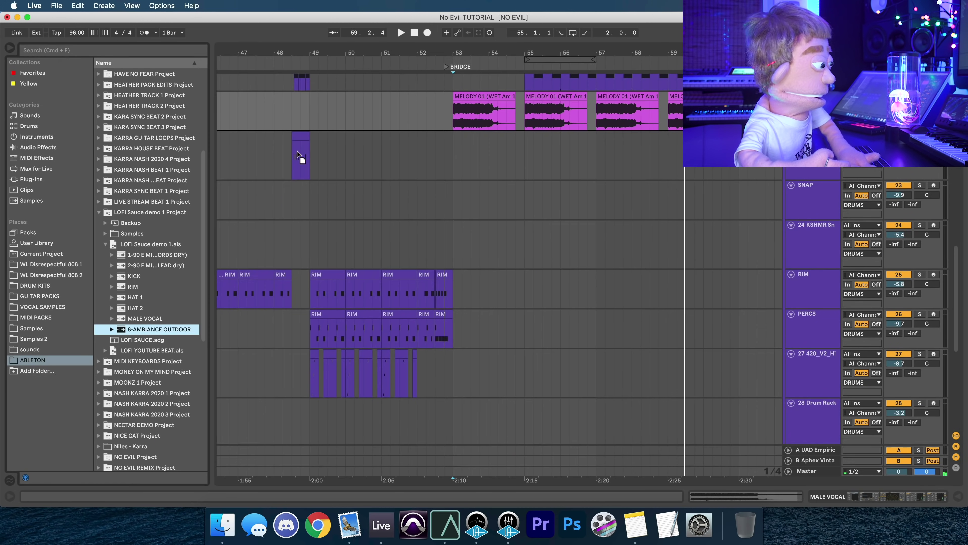
Import AMBIANCE OUTDOOR as a new track and copy its clip to bar 53
{"action": "left_click_drag", "start_coordinate": [306, 138], "coordinate": [308, 139]}
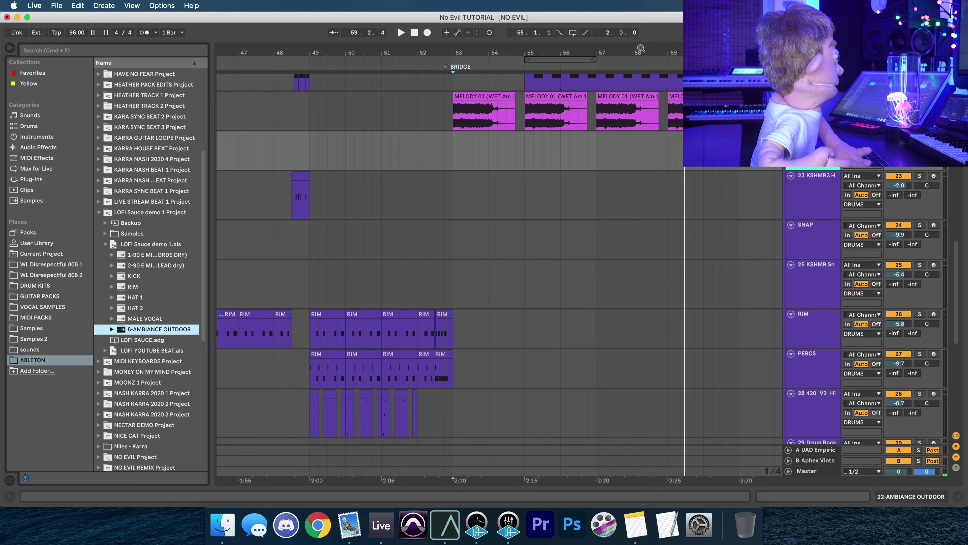
{"action": "left_click_drag", "start_coordinate": [641, 48], "coordinate": [607, 23]}
{"action": "left_click_drag", "start_coordinate": [231, 133], "coordinate": [576, 132]}
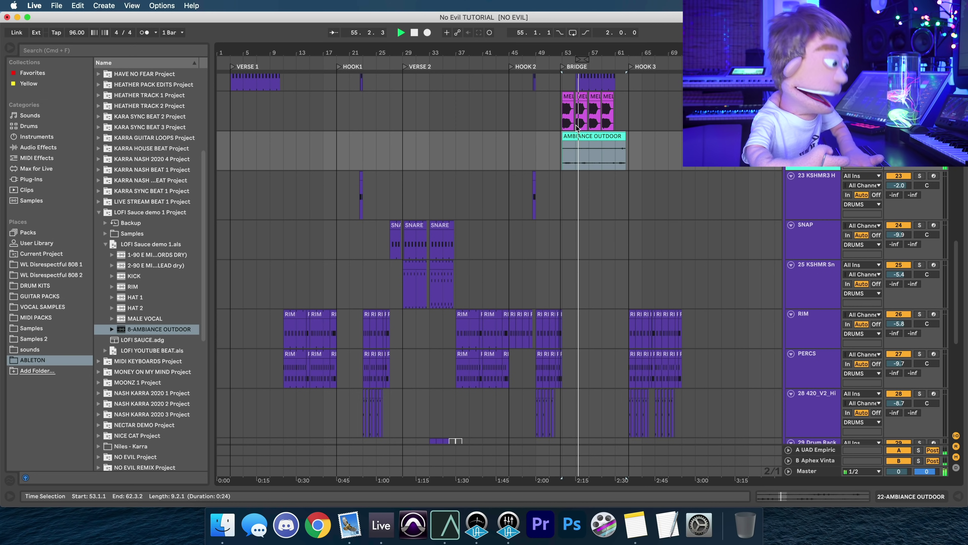
{"action": "left_click_drag", "start_coordinate": [594, 48], "coordinate": [580, 96]}
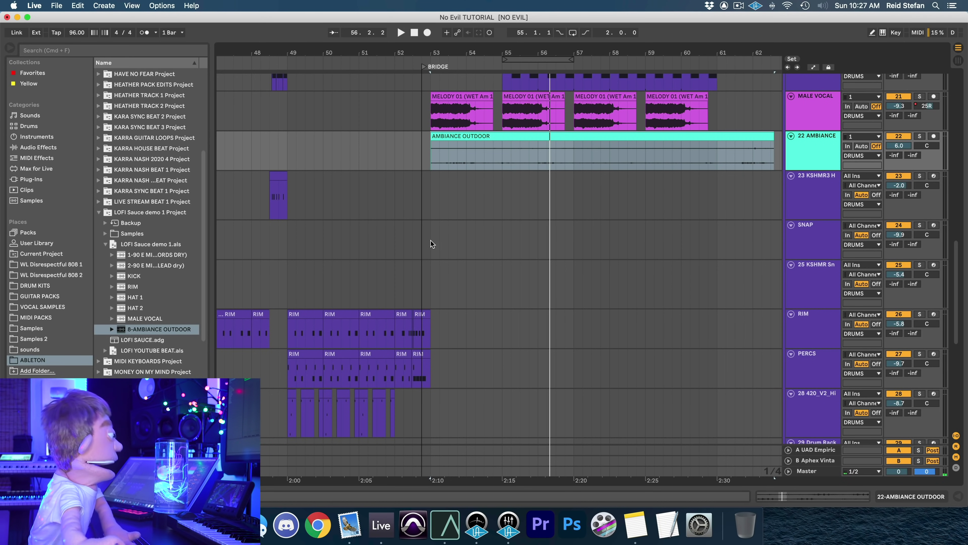
Set playback start to bar 53, open the Faturator plugin window, then open Preferences
{"action": "left_click", "coordinate": [431, 239]}
{"action": "scroll", "coordinate": [696, 309], "scroll_direction": "down", "scroll_amount": 8}
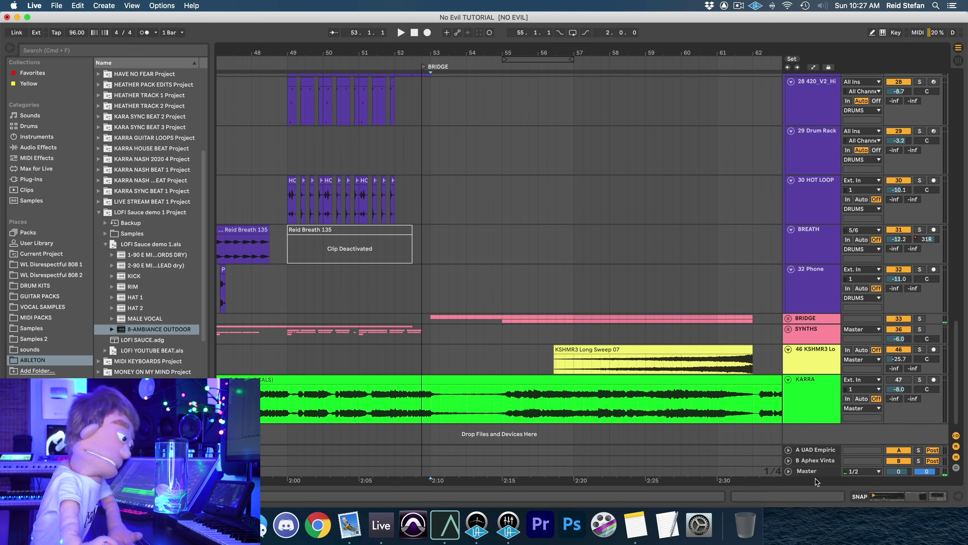
{"action": "left_click", "coordinate": [812, 472]}
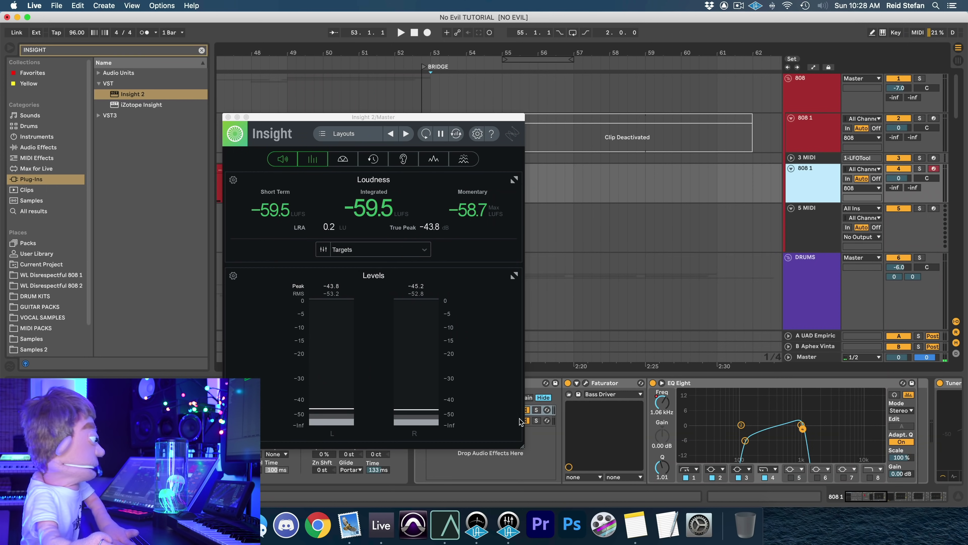
{"action": "left_click", "coordinate": [586, 383]}
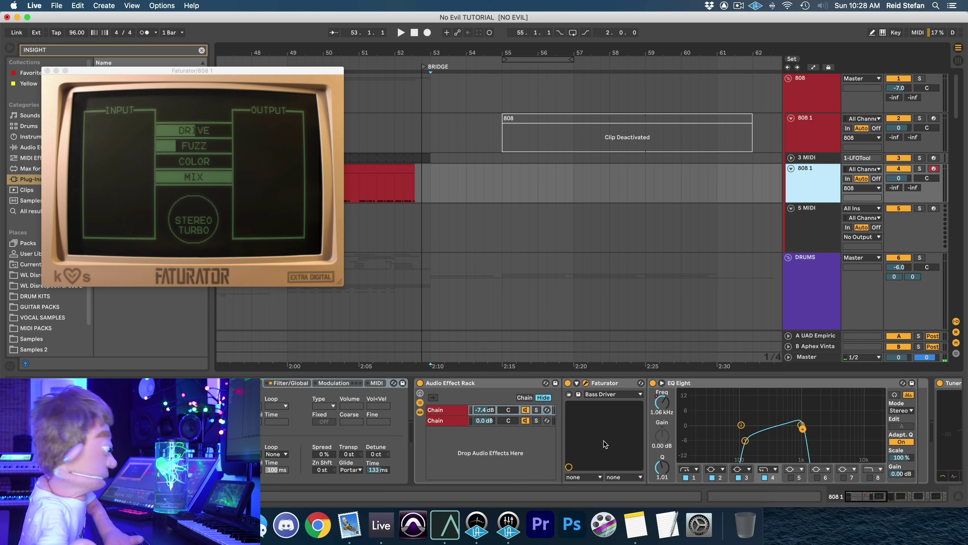
{"action": "key", "text": "super+comma"}
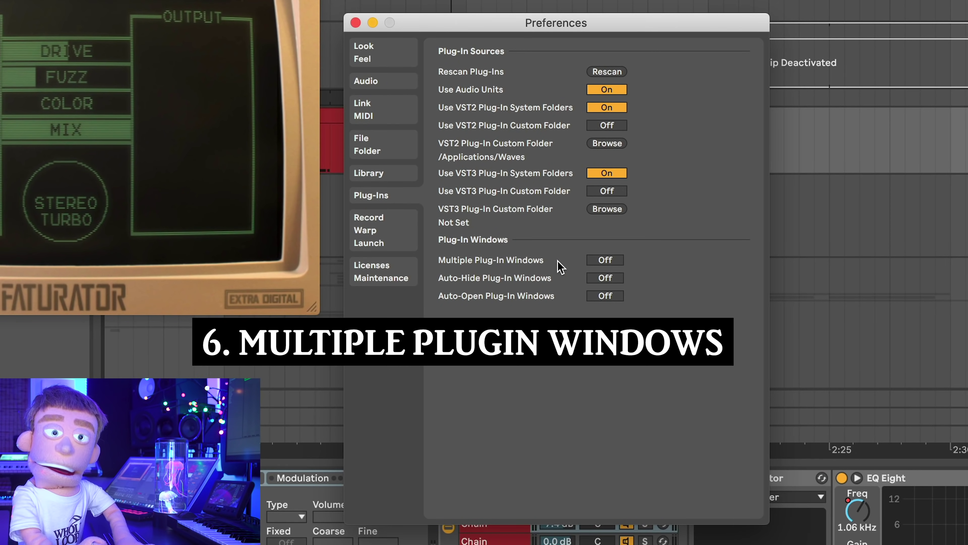
Switch Multiple Plug-In Windows to On in the Plug-Ins preferences
{"action": "left_click", "coordinate": [604, 261]}
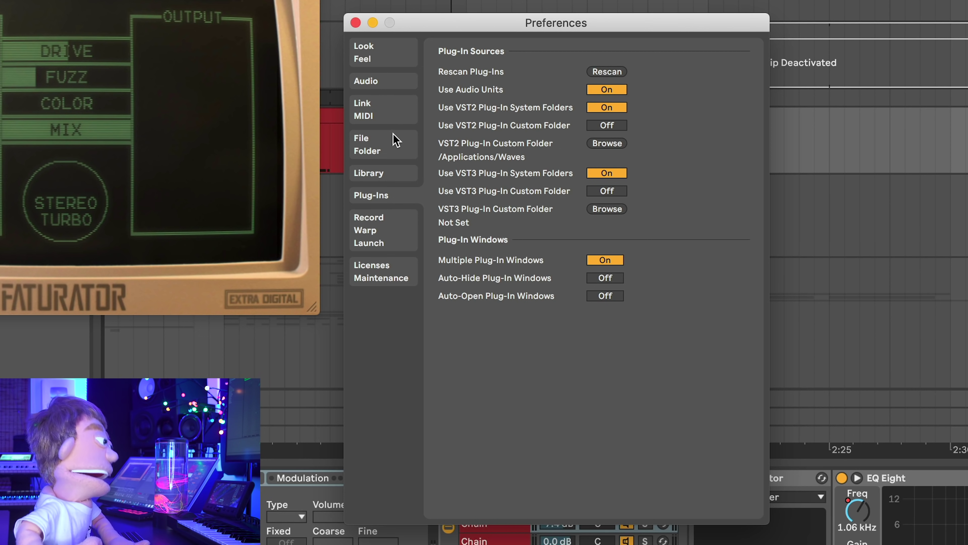
Check on the File/Folder preferences page that Create Analysis Files is Off
{"action": "left_click", "coordinate": [385, 144]}
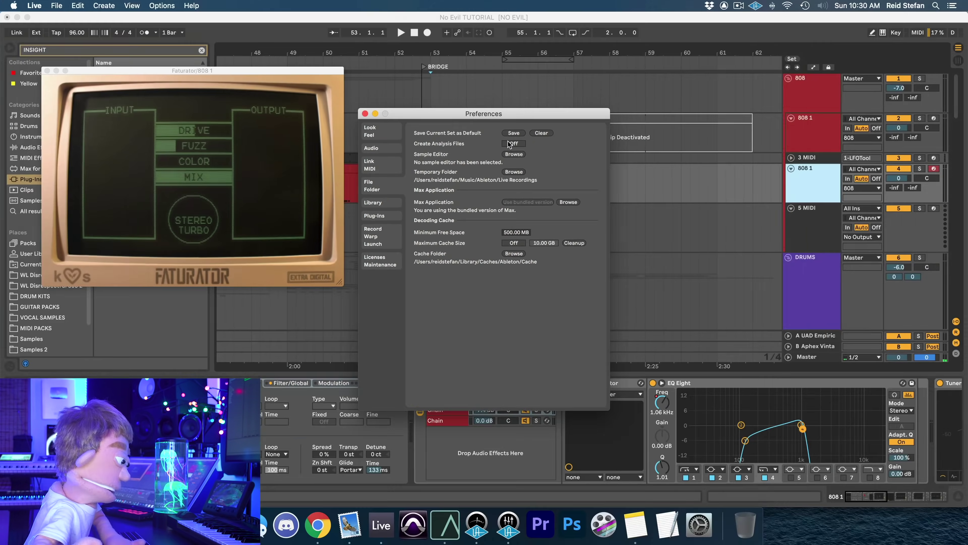
Close Preferences and the Faturator plugin window to return to the vocal's Echo
{"action": "key", "text": "Escape"}
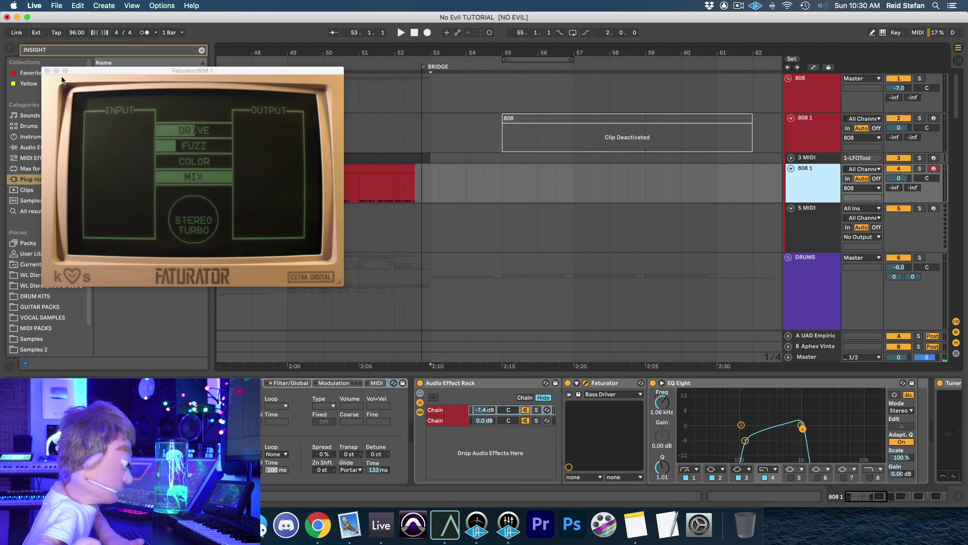
{"action": "left_click", "coordinate": [47, 70]}
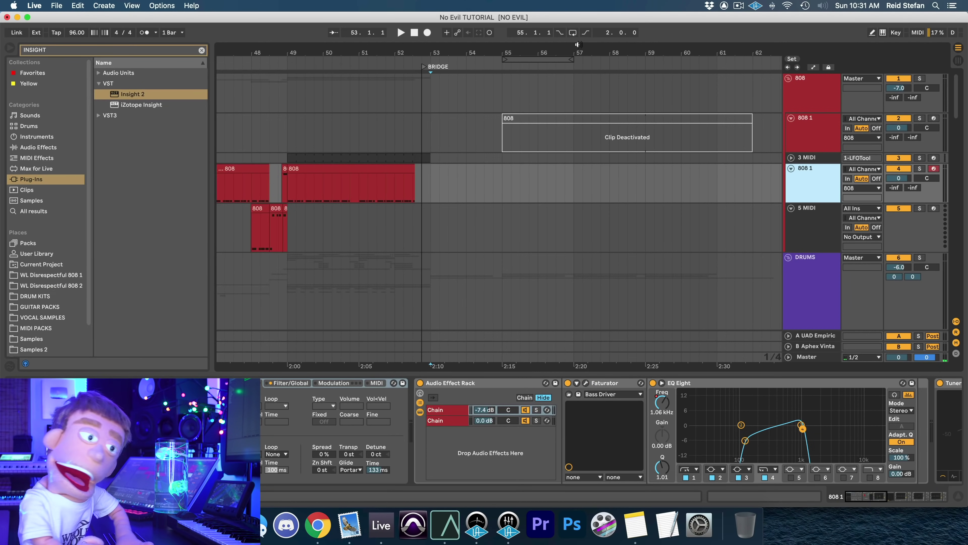
{"action": "left_click_drag", "start_coordinate": [577, 44], "coordinate": [575, 38]}
{"action": "scroll", "coordinate": [709, 115], "scroll_direction": "down", "scroll_amount": 10}
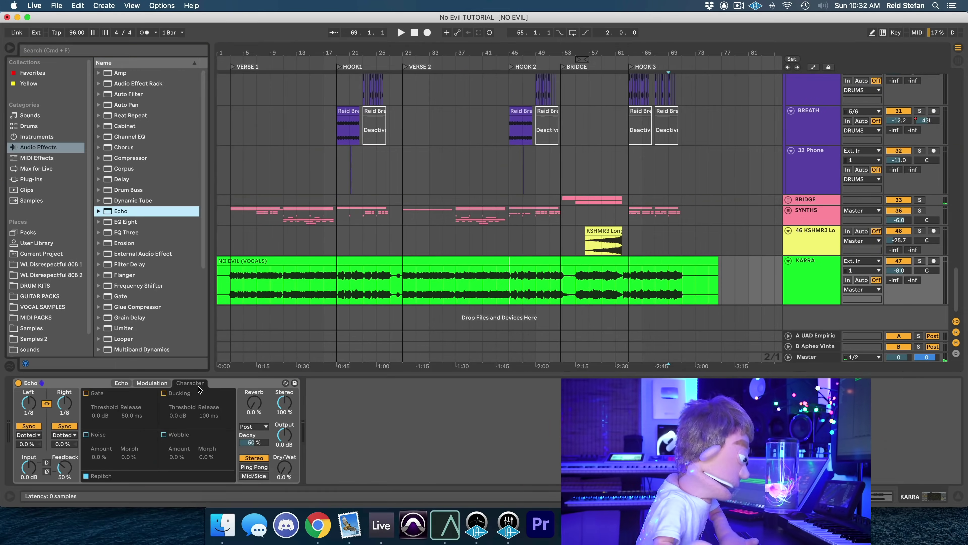
Enable Echo ducking at a -20 dB threshold and make Dry/Wet Equal-Loudness
{"action": "left_click", "coordinate": [164, 393]}
{"action": "left_click", "coordinate": [178, 416]}
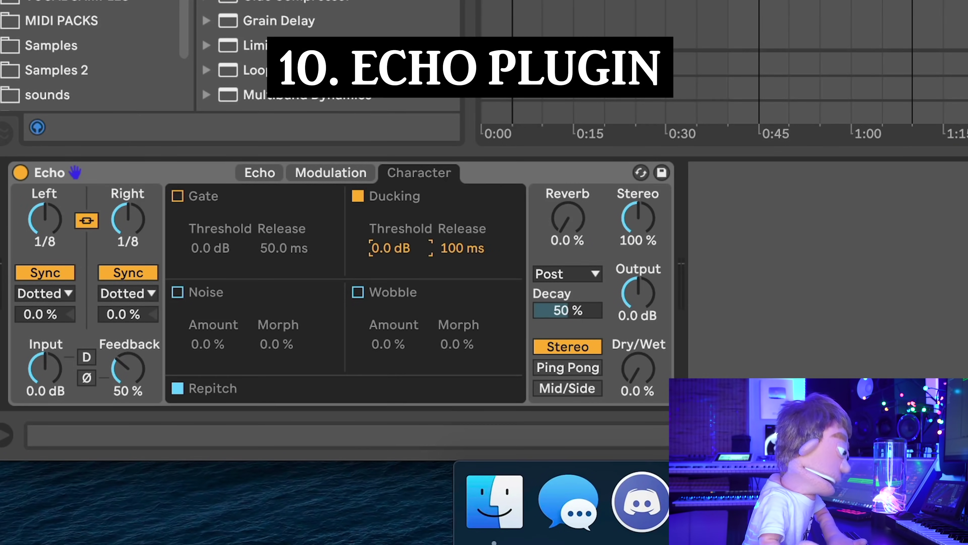
{"action": "left_click_drag", "start_coordinate": [389, 248], "coordinate": [390, 263]}
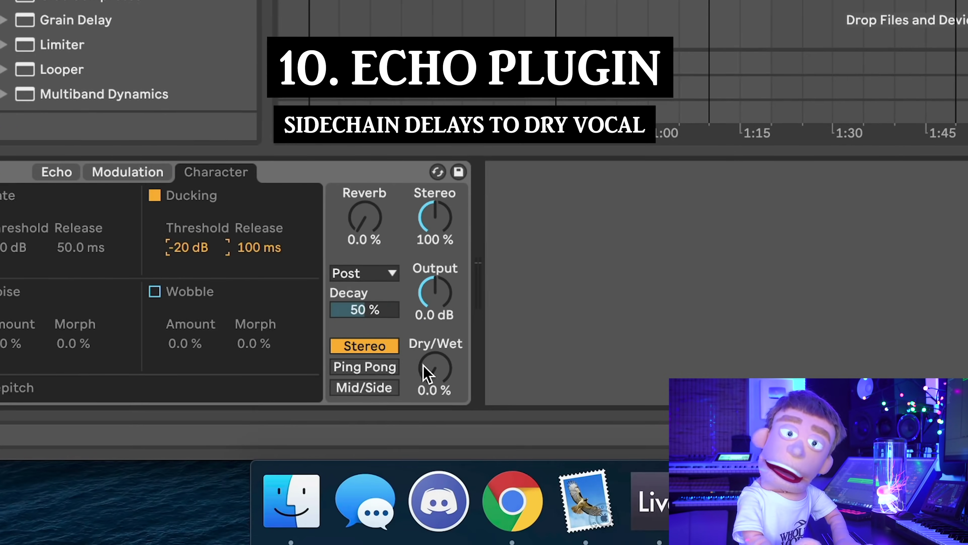
{"action": "right_click", "coordinate": [428, 372]}
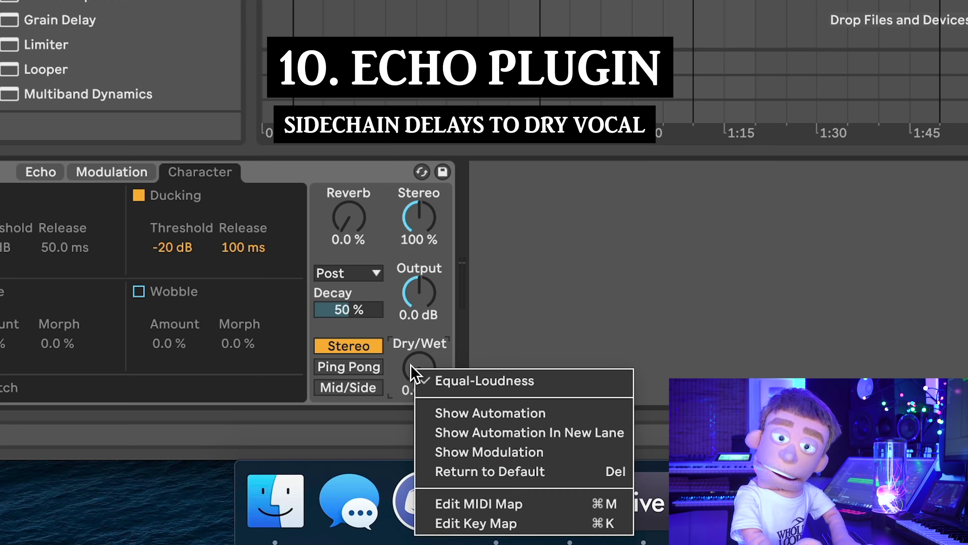
{"action": "left_click", "coordinate": [459, 384]}
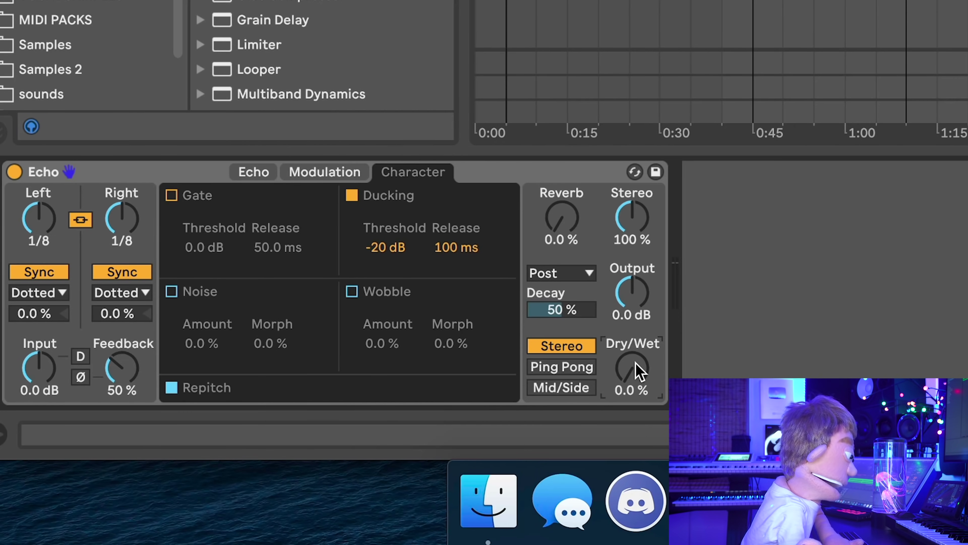
{"action": "mouse_move", "coordinate": [640, 372]}
{"action": "left_mouse_down"}
{"action": "mouse_move", "coordinate": [640, 335]}
{"action": "mouse_move", "coordinate": [641, 372]}
{"action": "left_mouse_up"}
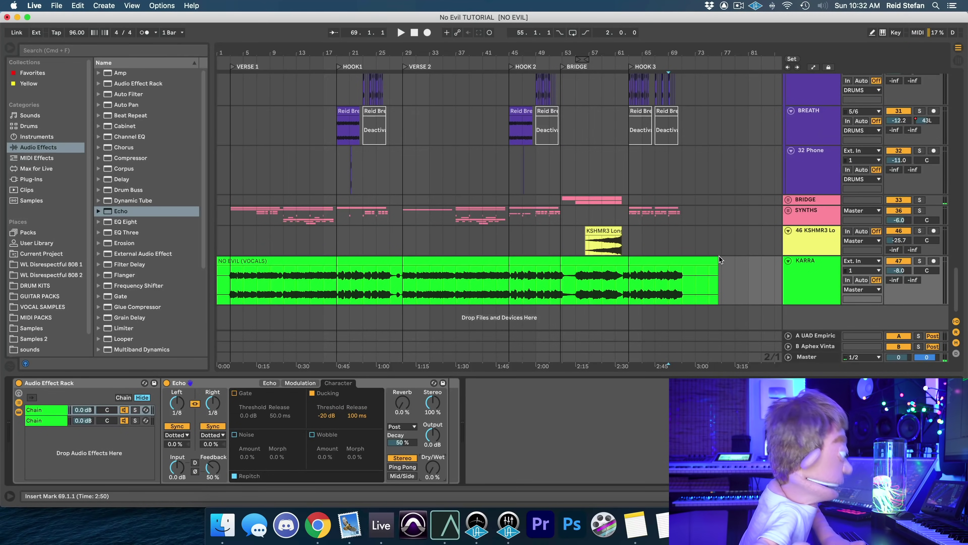
Fold the 808 and DRUMS group tracks
{"action": "scroll", "coordinate": [720, 260], "scroll_direction": "up", "scroll_amount": 20}
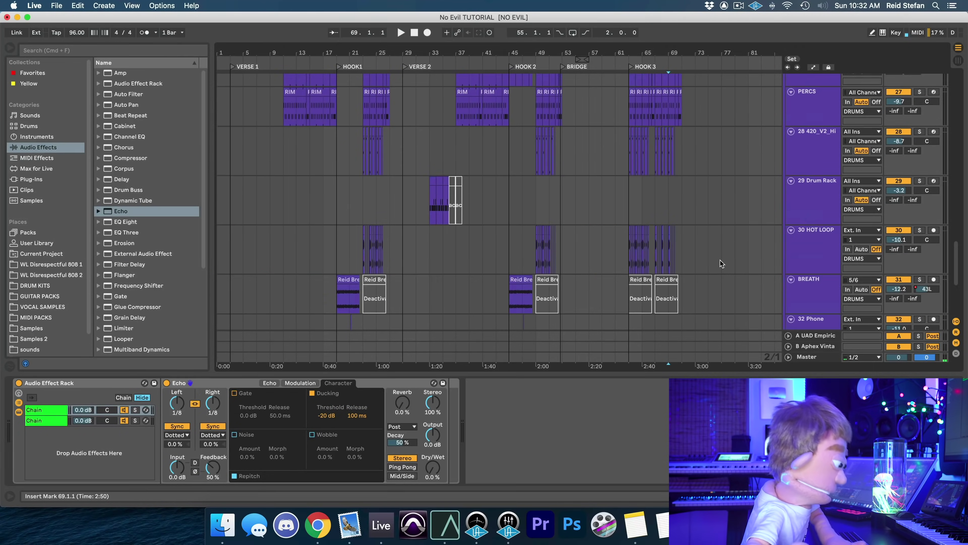
{"action": "scroll", "coordinate": [788, 141], "scroll_direction": "up", "scroll_amount": 2}
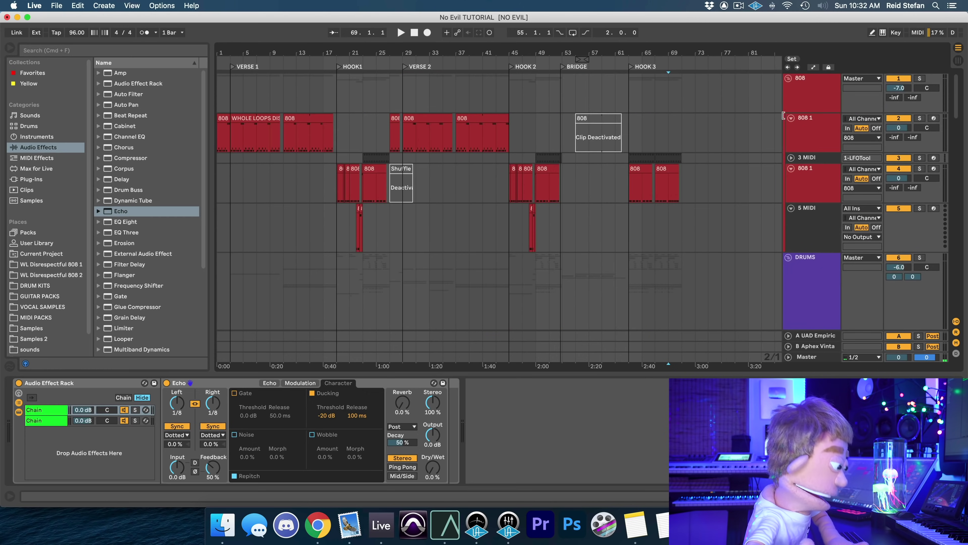
{"action": "left_click", "coordinate": [792, 78]}
{"action": "left_click", "coordinate": [786, 89]}
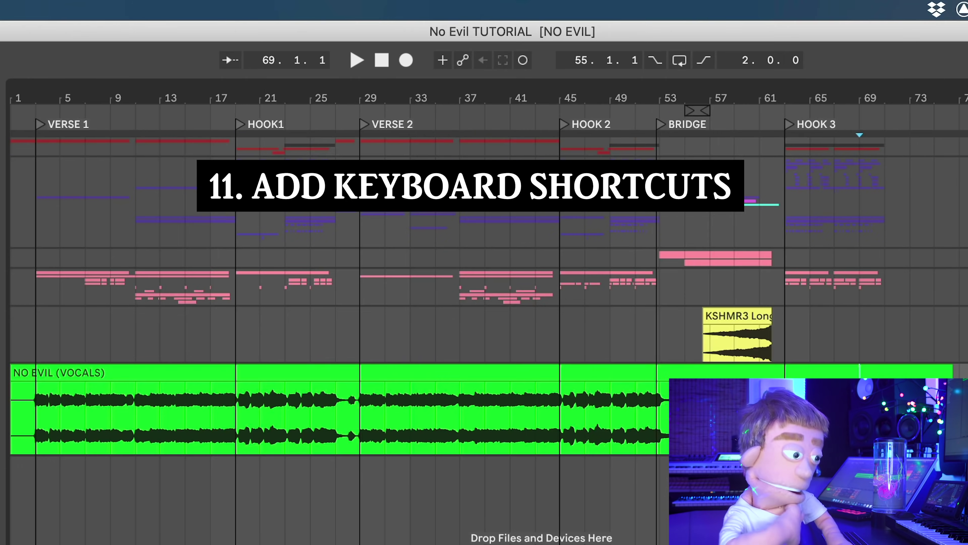
Map a key to Arrangement Record in Key Map mode, then test it with F9
{"action": "key", "text": "super+k"}
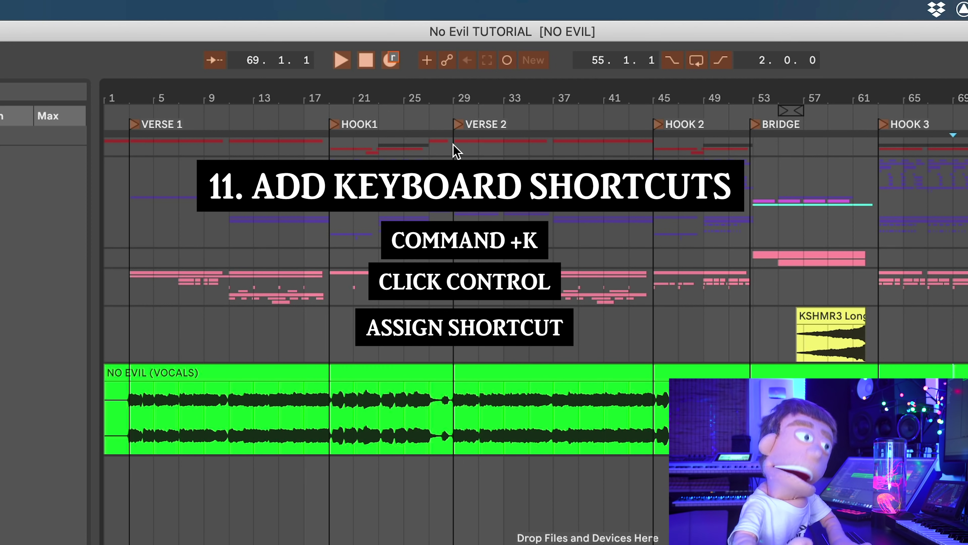
{"action": "key", "text": "super+alt+b"}
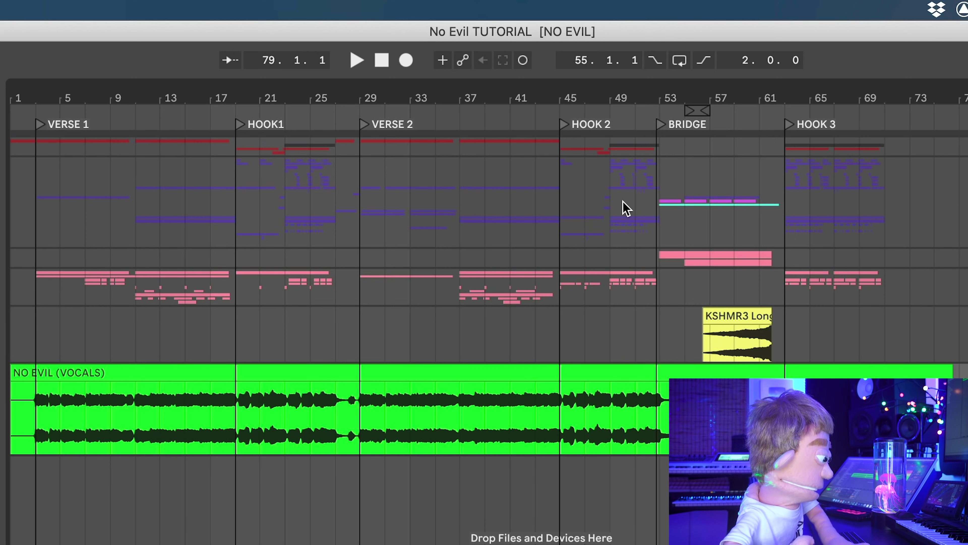
{"action": "key", "text": "F9"}
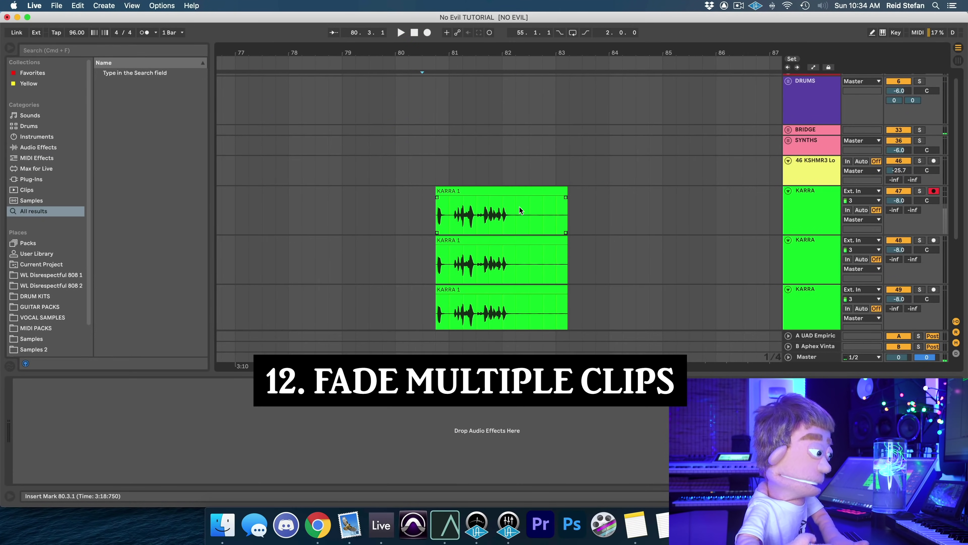
Add fade-outs to the ends of all five stacked KARRA 1 clips
{"action": "left_click_drag", "start_coordinate": [521, 210], "coordinate": [609, 354]}
{"action": "scroll", "coordinate": [571, 210], "scroll_direction": "down", "scroll_amount": 3}
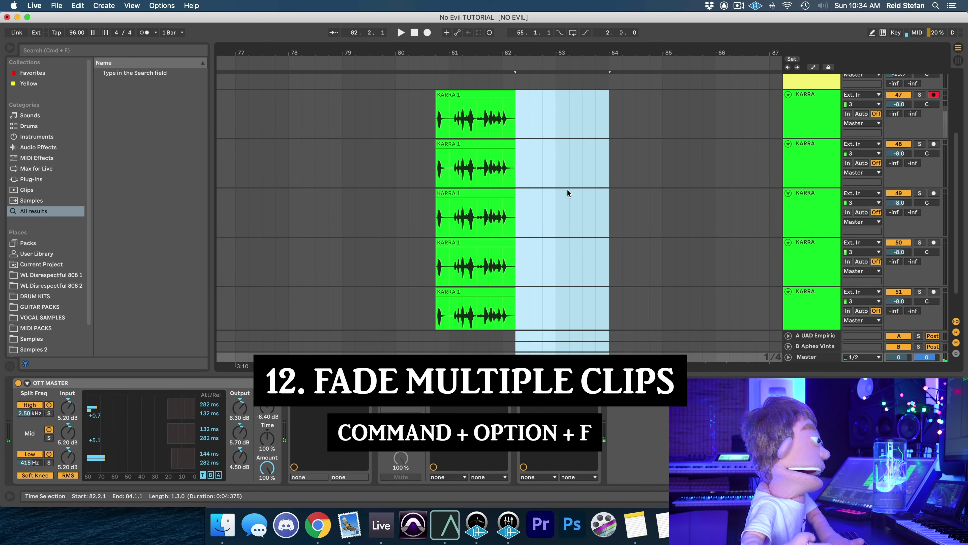
{"action": "scroll", "coordinate": [556, 197], "scroll_direction": "up", "scroll_amount": 1}
{"action": "left_click_drag", "start_coordinate": [540, 112], "coordinate": [490, 316]}
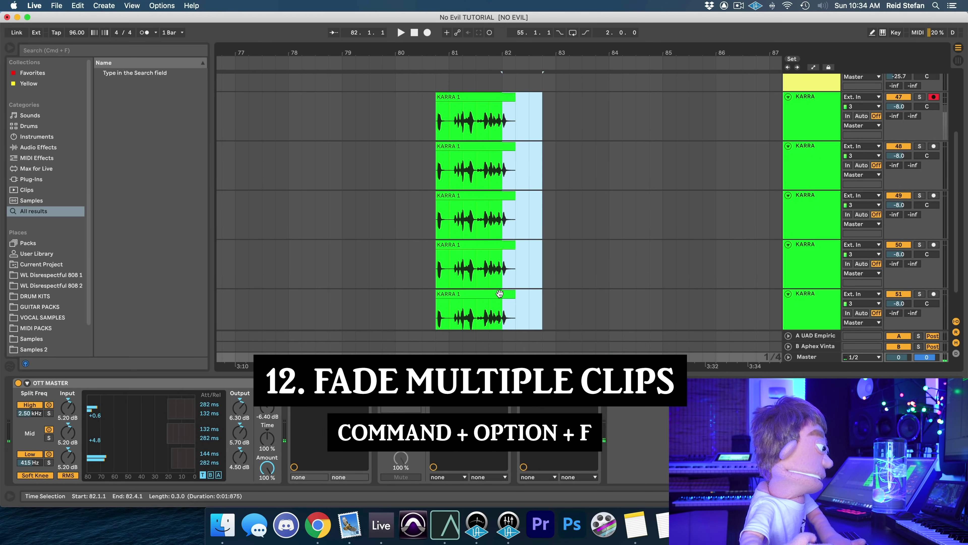
{"action": "key", "text": "super+alt+f"}
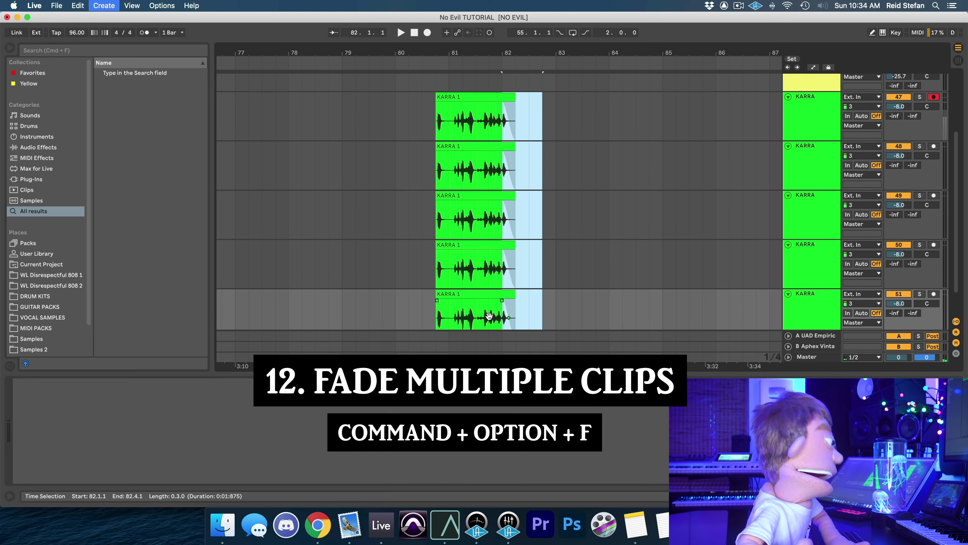
Add fade-ins to the starts of all five KARRA 1 clips
{"action": "left_click_drag", "start_coordinate": [422, 116], "coordinate": [451, 328]}
{"action": "scroll", "coordinate": [452, 320], "scroll_direction": "down", "scroll_amount": 1}
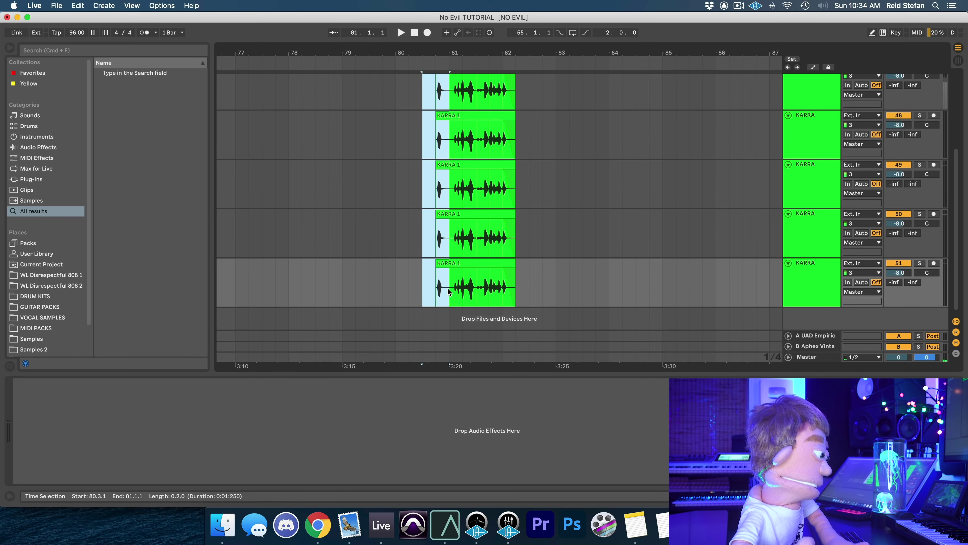
{"action": "key", "text": "super+alt+f"}
{"action": "scroll", "coordinate": [450, 282], "scroll_direction": "down", "scroll_amount": 1}
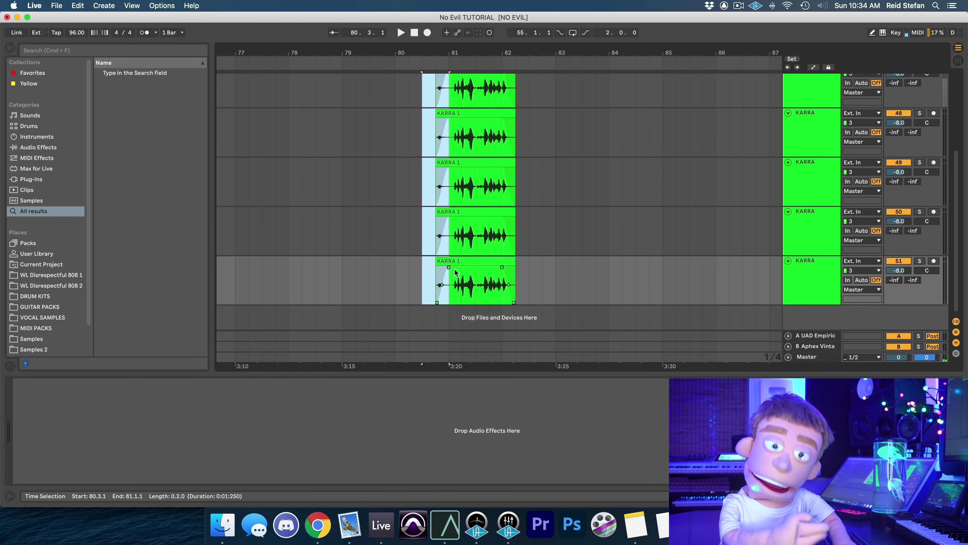